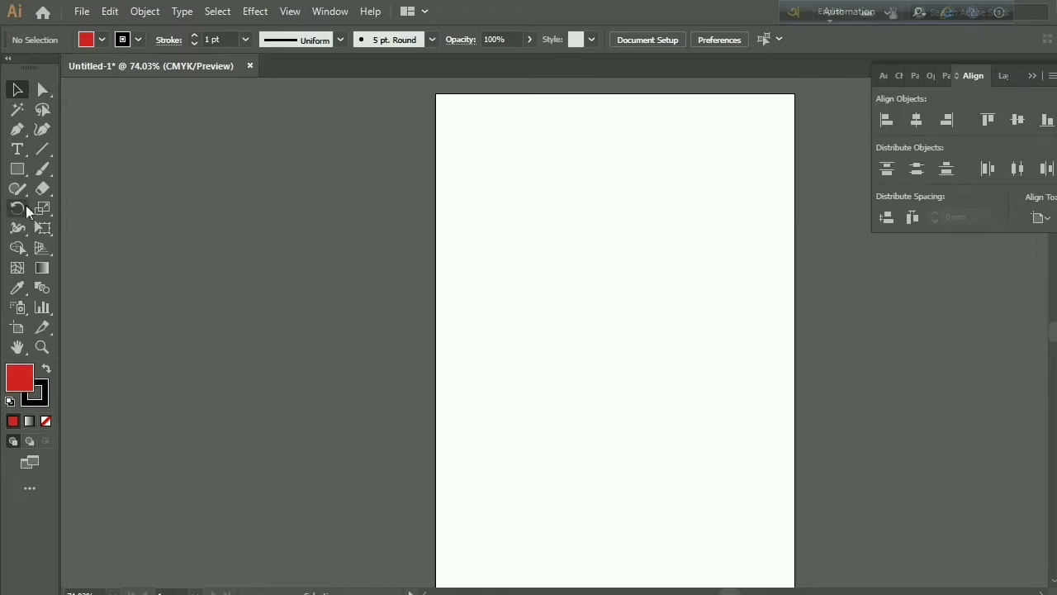
Choose the Rectangle Tool so rectangles can be drawn on the blank page
left_click(16, 168)
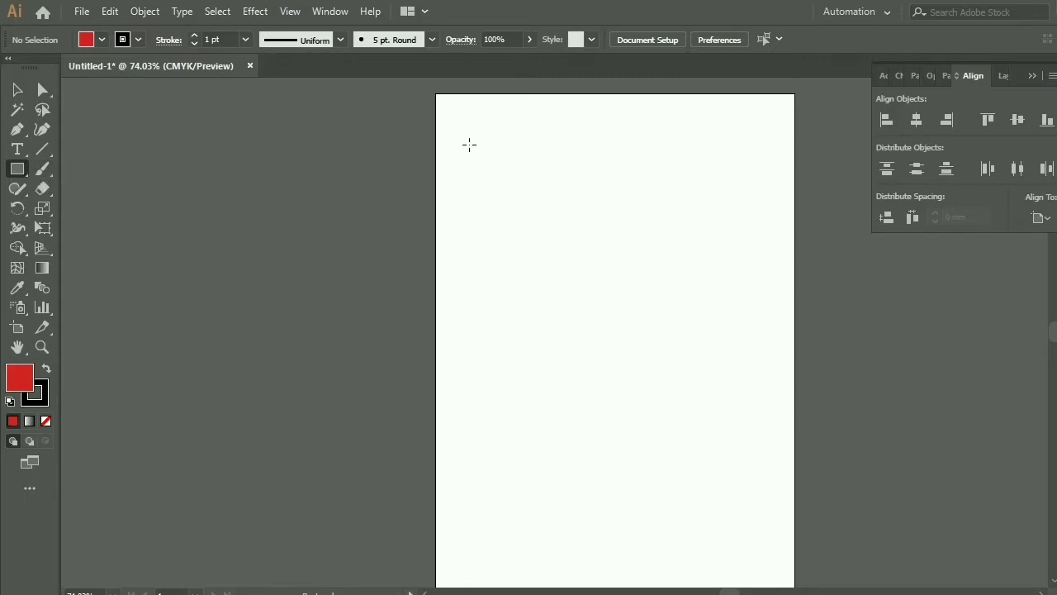
Draw a tall, narrow rectangle near the left page edge with its fill set to None
left_click_drag(469, 145, 502, 566)
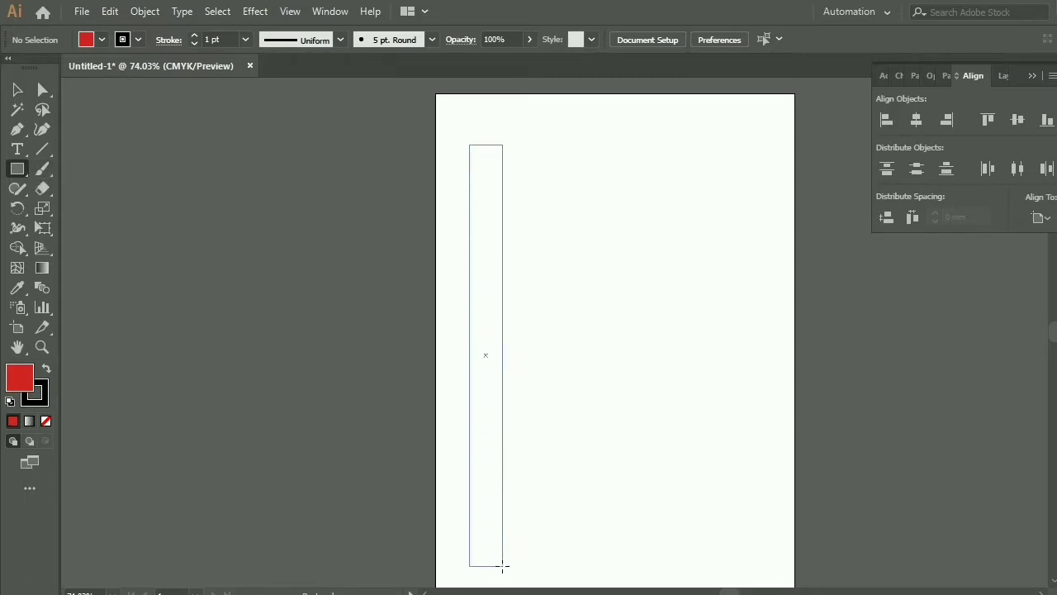
left_click_drag(502, 566, 495, 563)
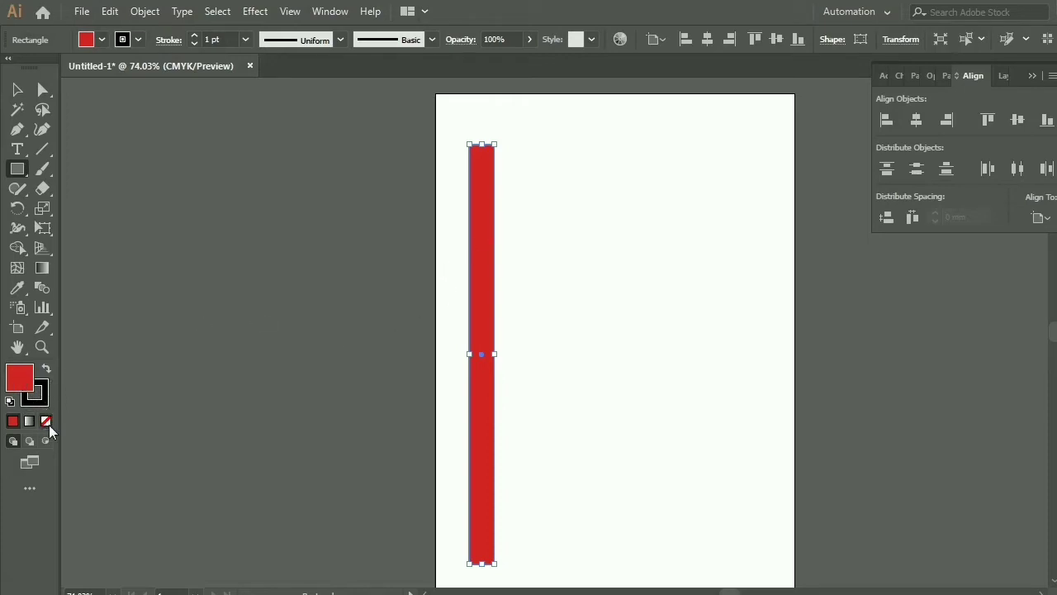
left_click(46, 421)
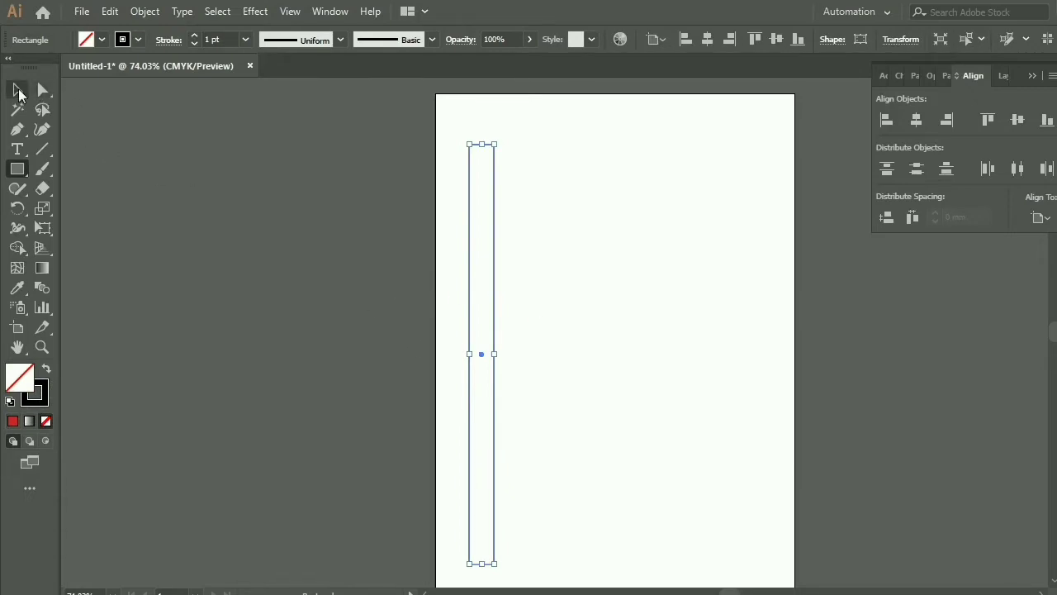
left_click(18, 91)
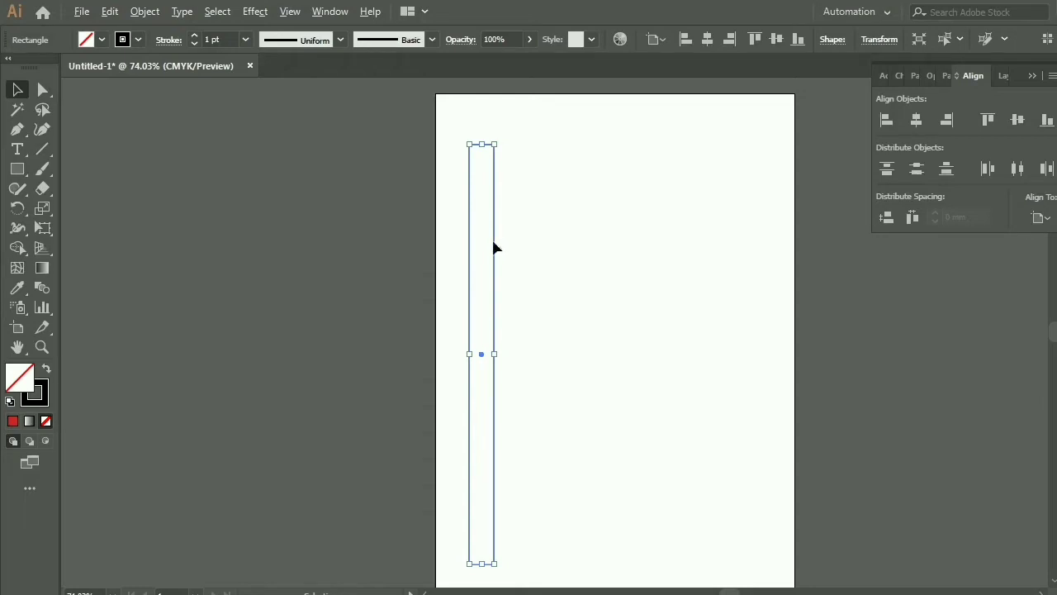
Alt-drag a duplicate of the stripe so it sits right beside the original
left_click_drag(493, 247, 528, 247)
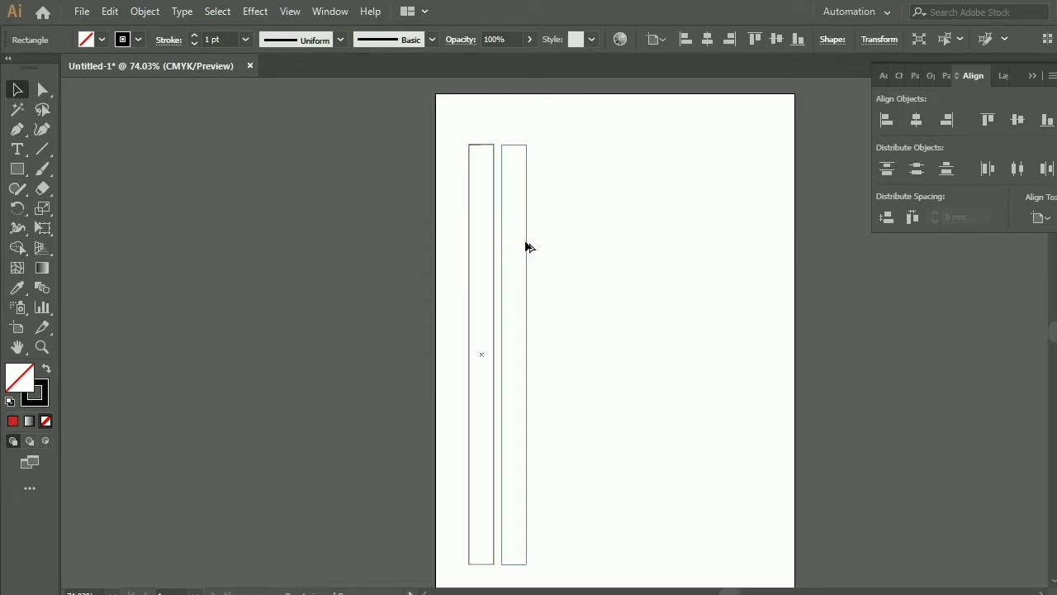
left_click_drag(528, 247, 525, 244)
left_click_drag(526, 244, 522, 239)
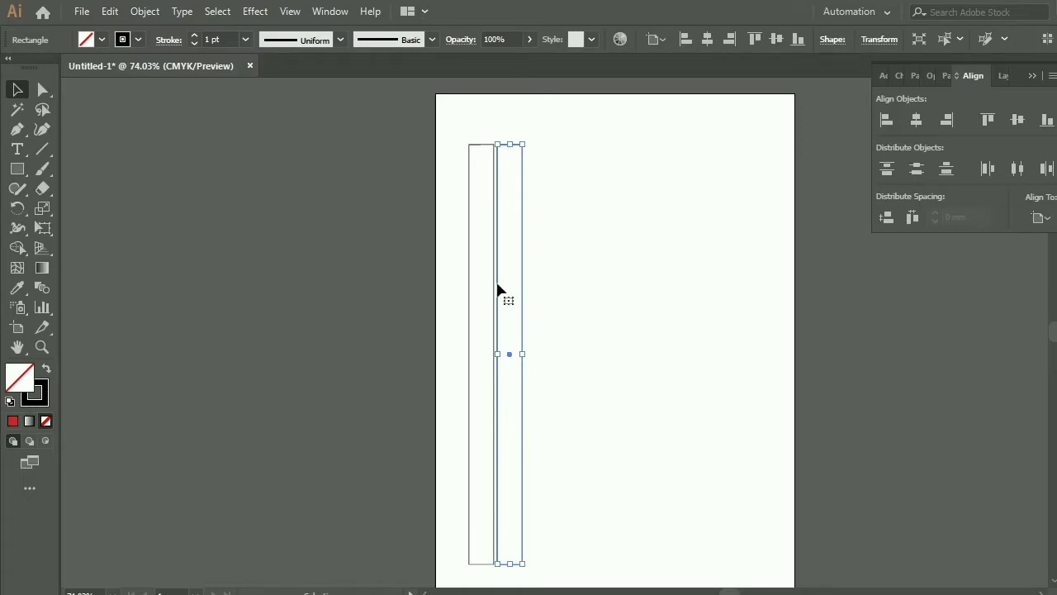
Repeat the duplication to make a row of twelve stripes, then select and ungroup them
key("ctrl+shift+b")
key("ctrl+d")
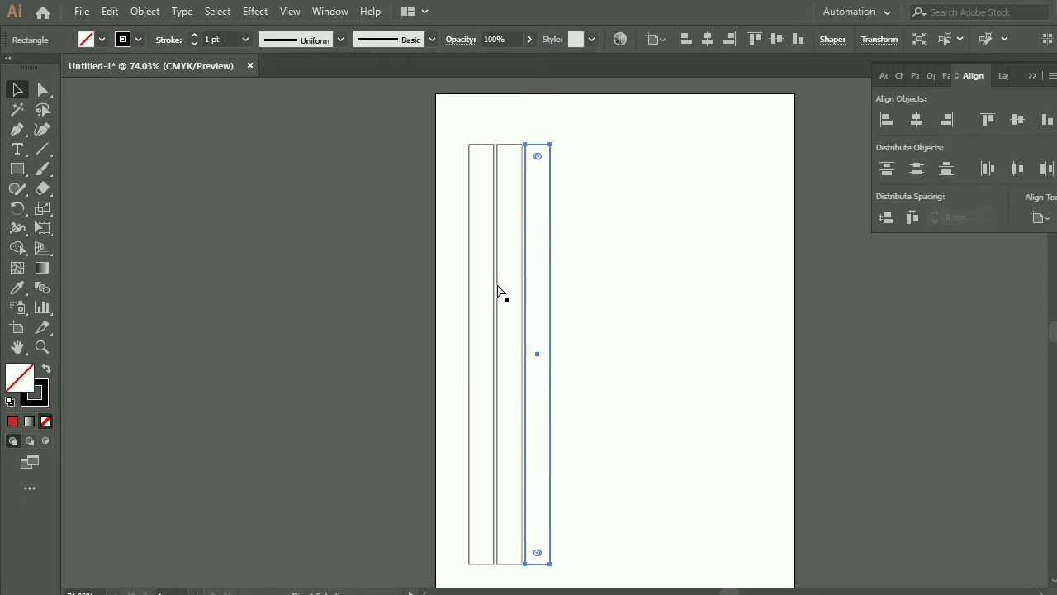
key("ctrl+d")
key("ctrl+d")
key("ctrl+d")
key("ctrl+d")
key("ctrl+d")
key("ctrl+d")
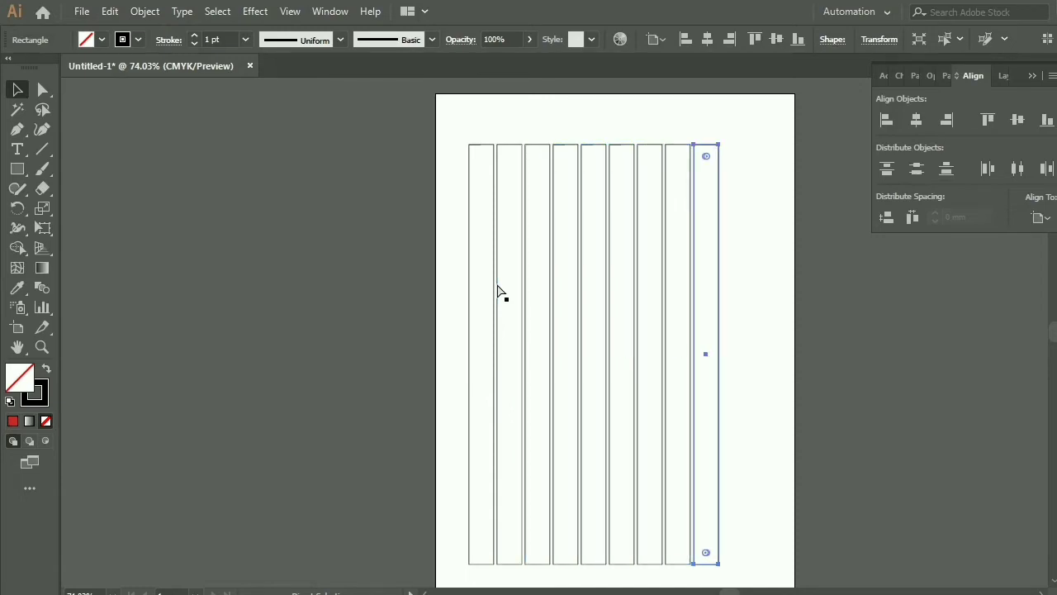
key("ctrl+d")
key("ctrl+d")
key("ctrl+d")
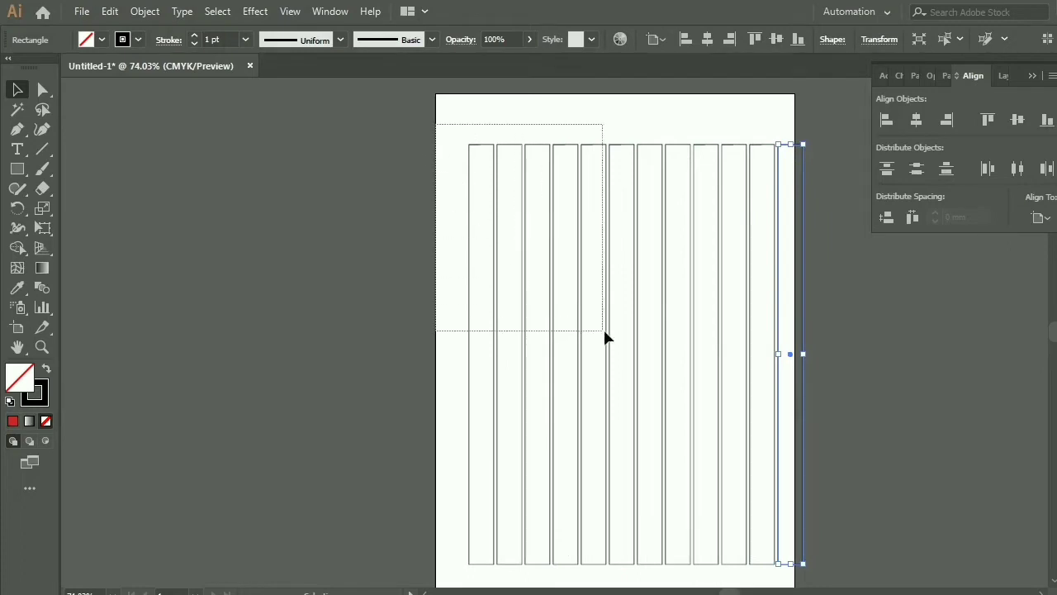
left_click_drag(440, 157, 855, 439)
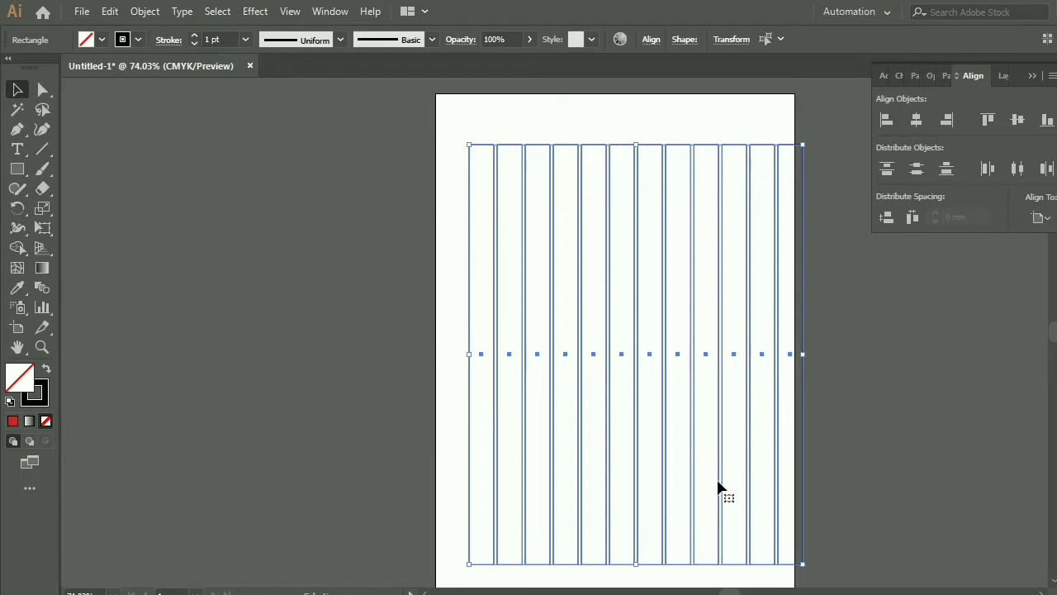
key("ctrl+shift+g")
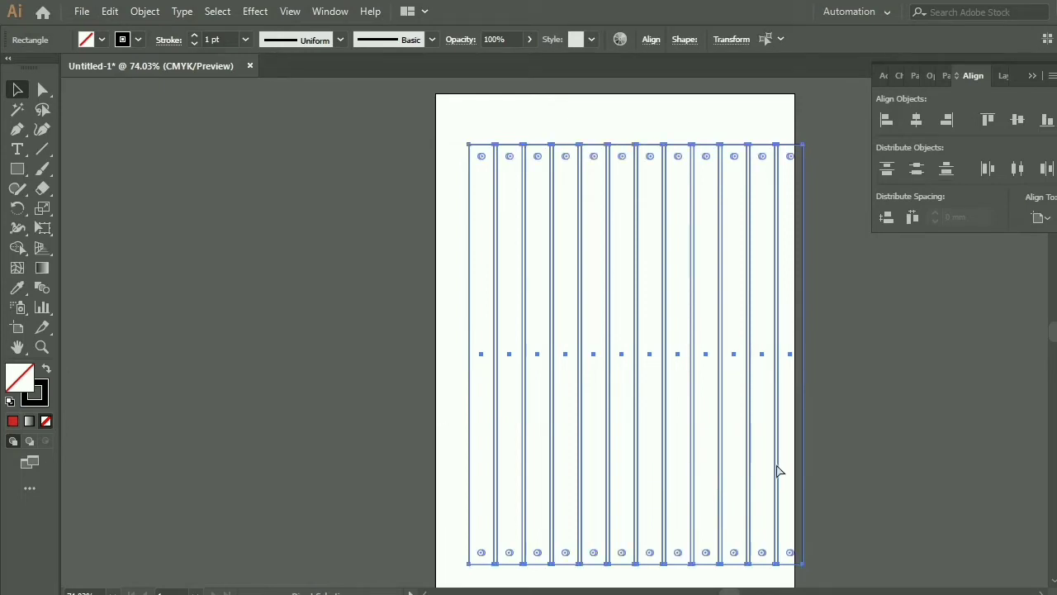
Group the stripes, copy them via the Edit menu, and reselect the stripe row
key("ctrl+g")
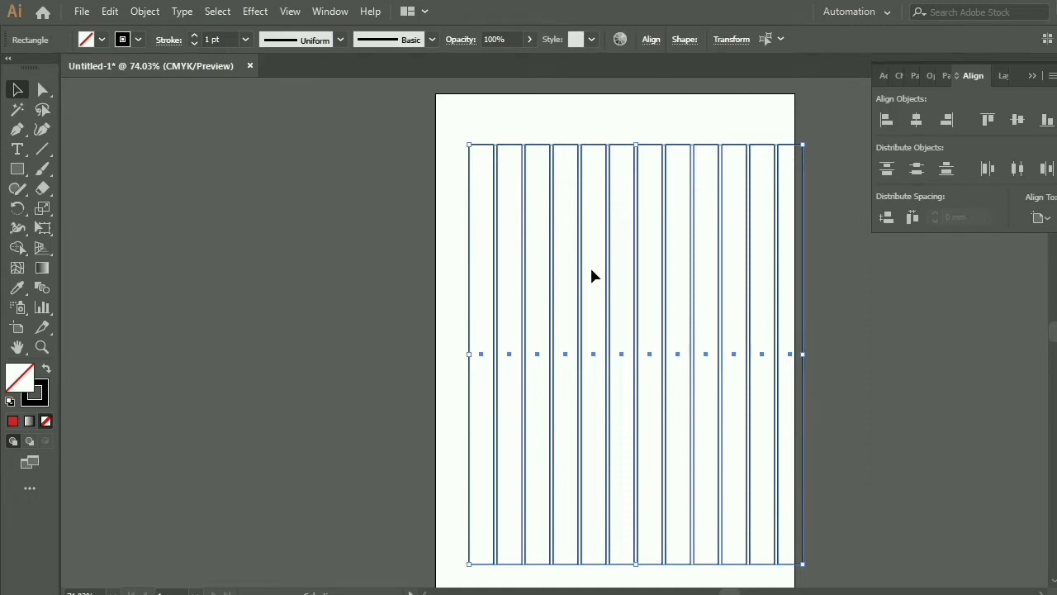
left_click(111, 11)
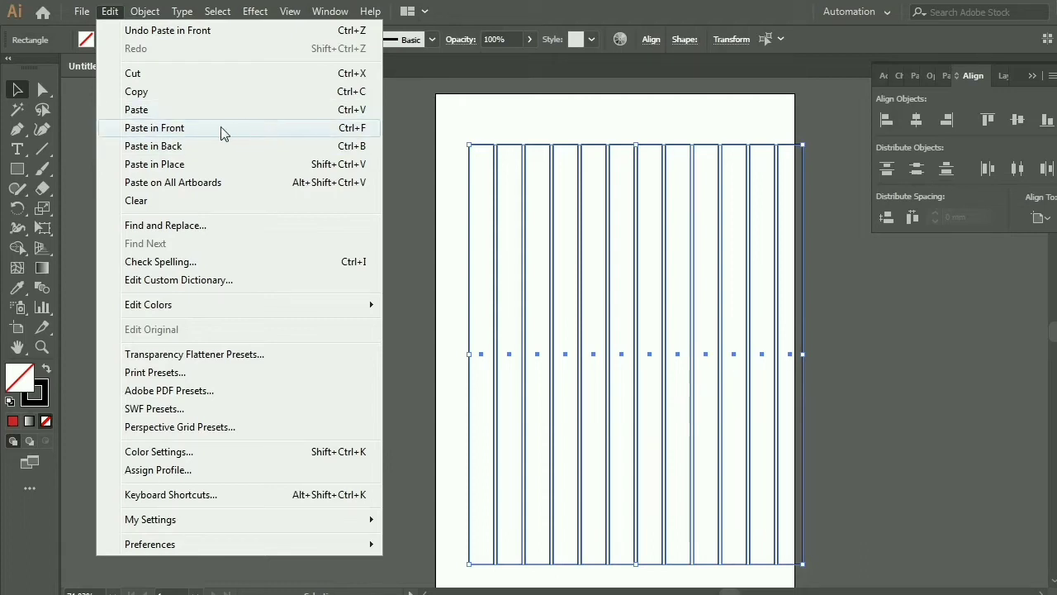
left_click(409, 118)
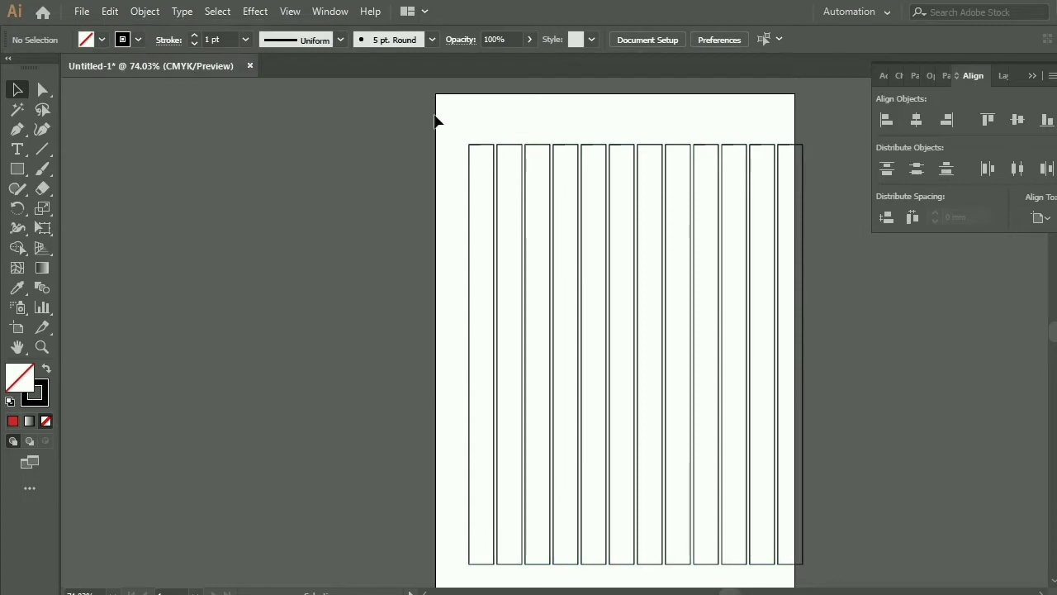
left_click_drag(809, 341, 844, 328)
key("Delete")
left_click_drag(476, 131, 822, 260)
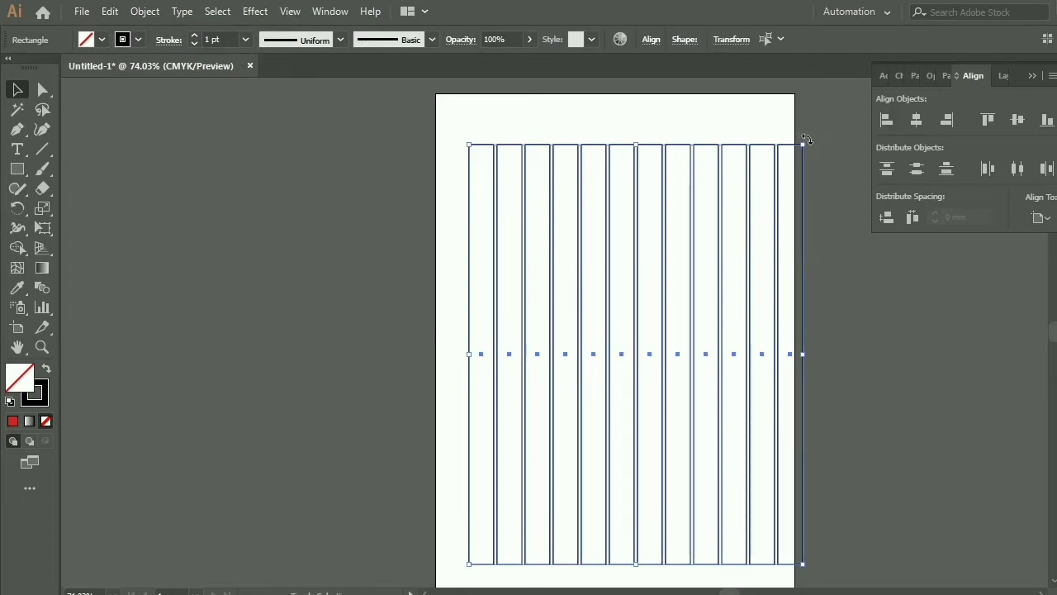
Try rotating the stripes 90° to horizontal, then undo back to vertical and reselect them
left_click_drag(806, 141, 834, 434)
left_click(855, 312)
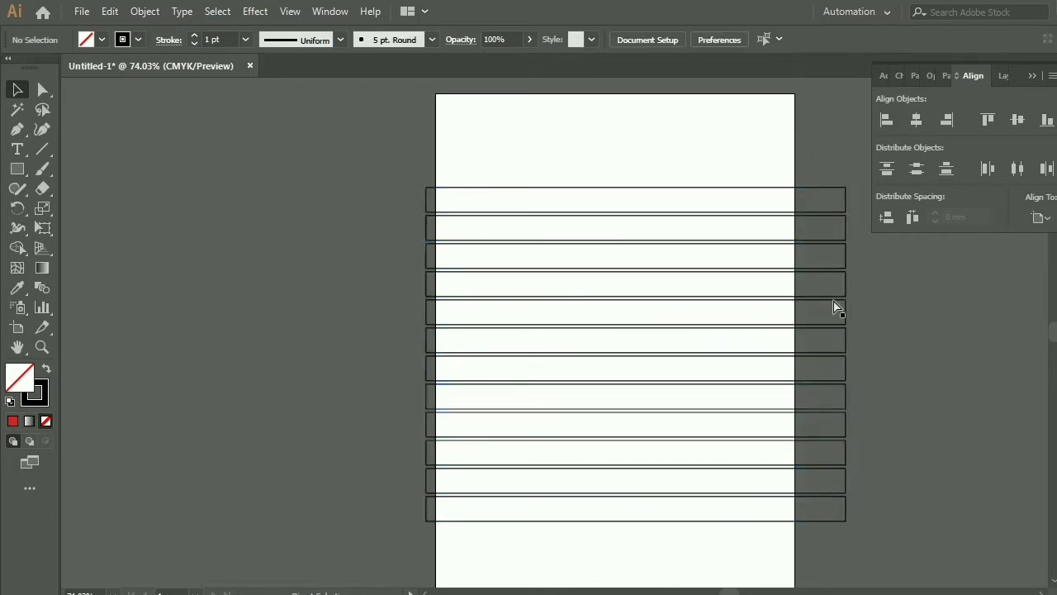
key("ctrl+z")
key("ctrl+z")
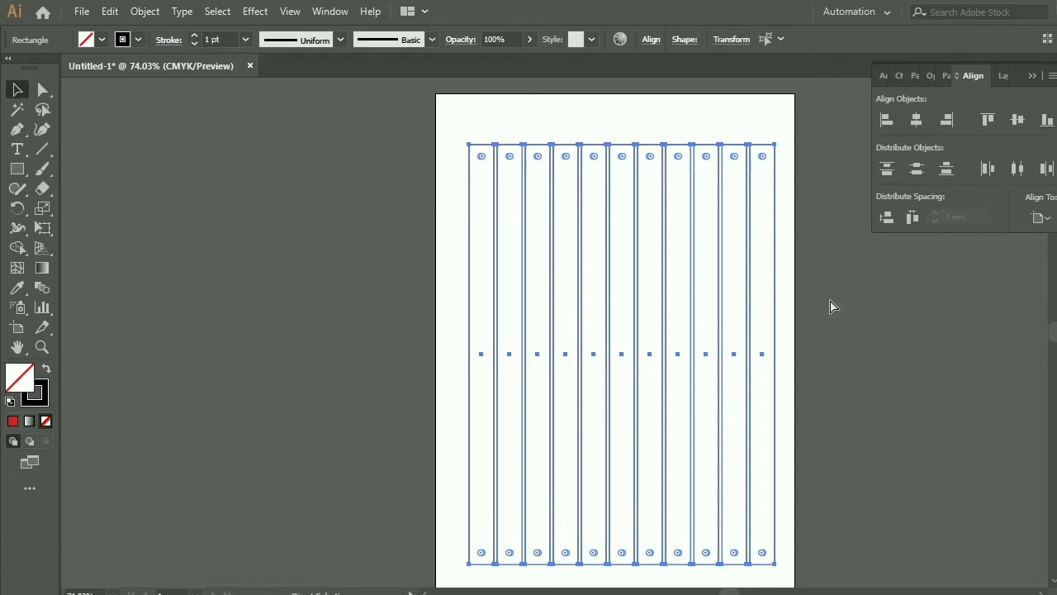
key("ctrl+shift+z")
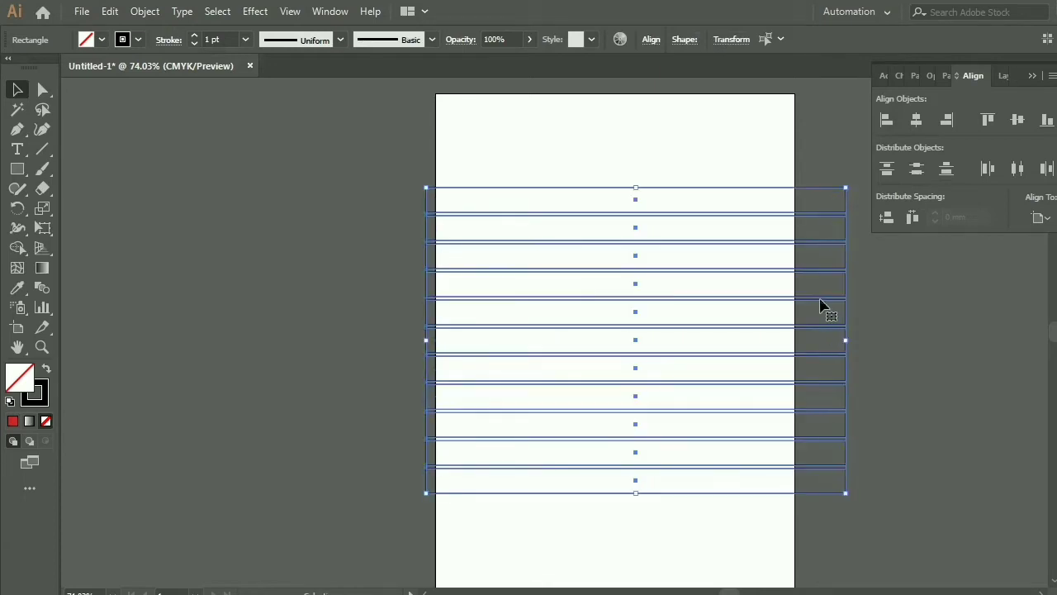
key("ctrl+z")
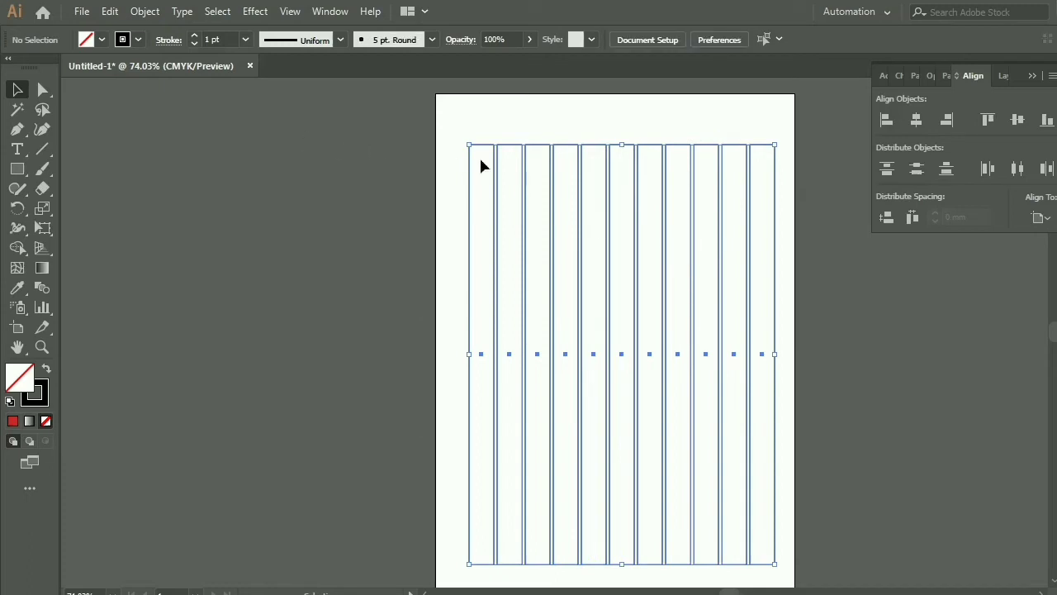
left_click_drag(449, 118, 791, 298)
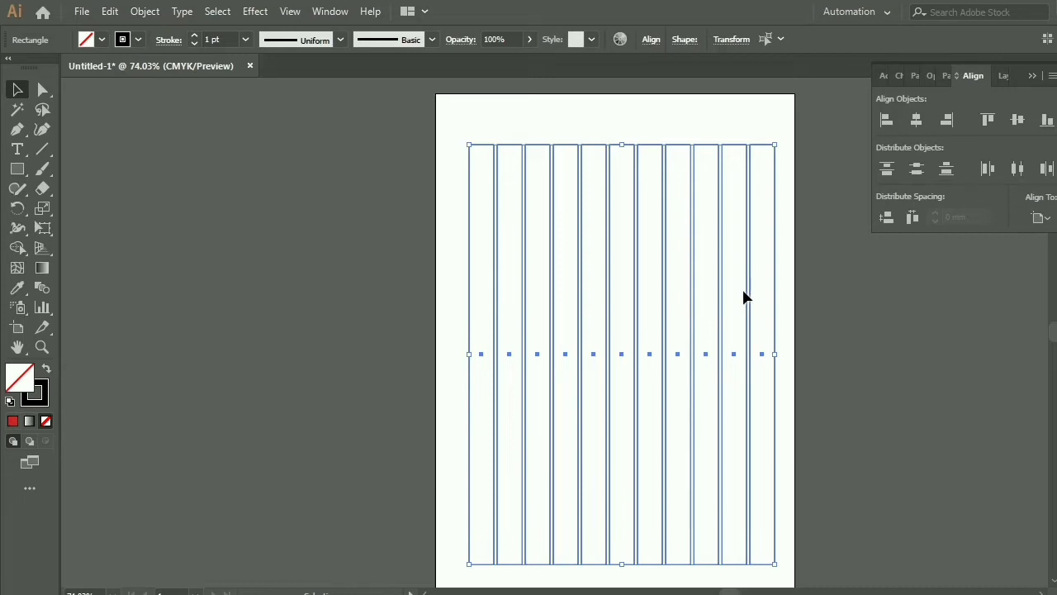
Paste a copy of the stripes in front and rotate it to run horizontally across the columns
left_click(117, 17)
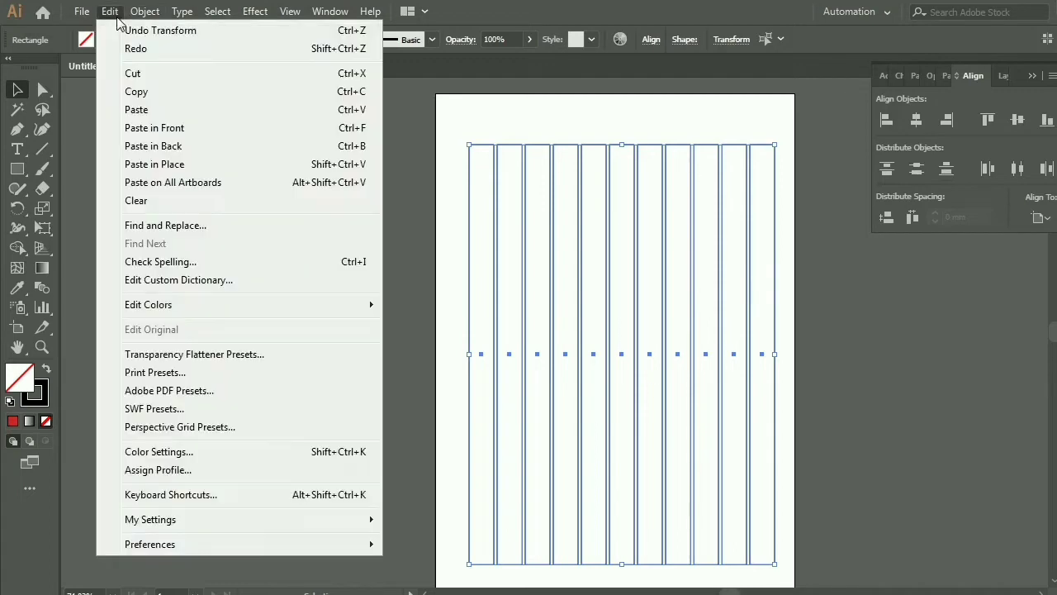
left_click(159, 94)
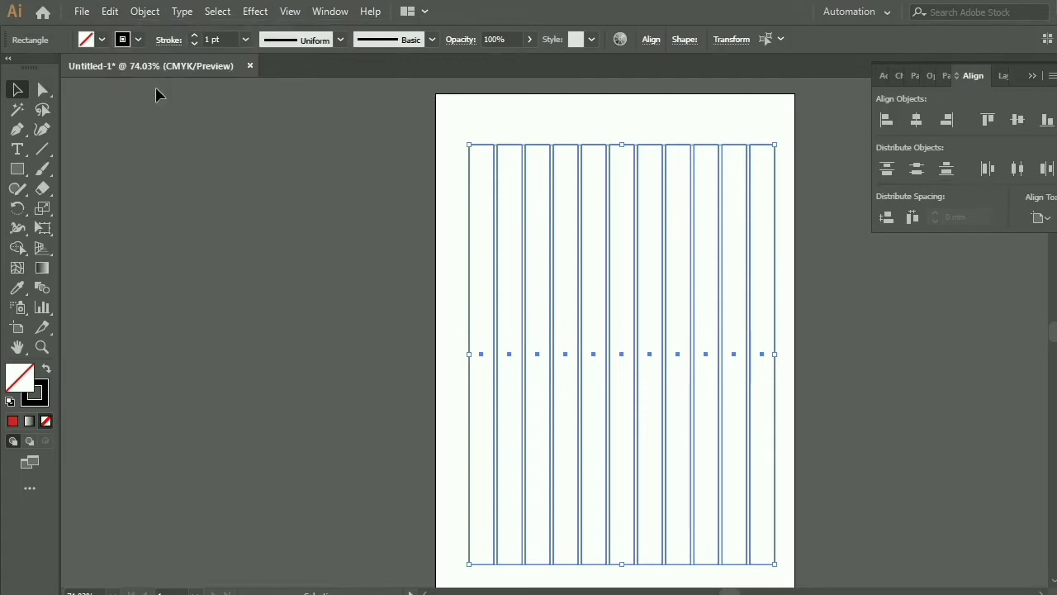
left_click(109, 12)
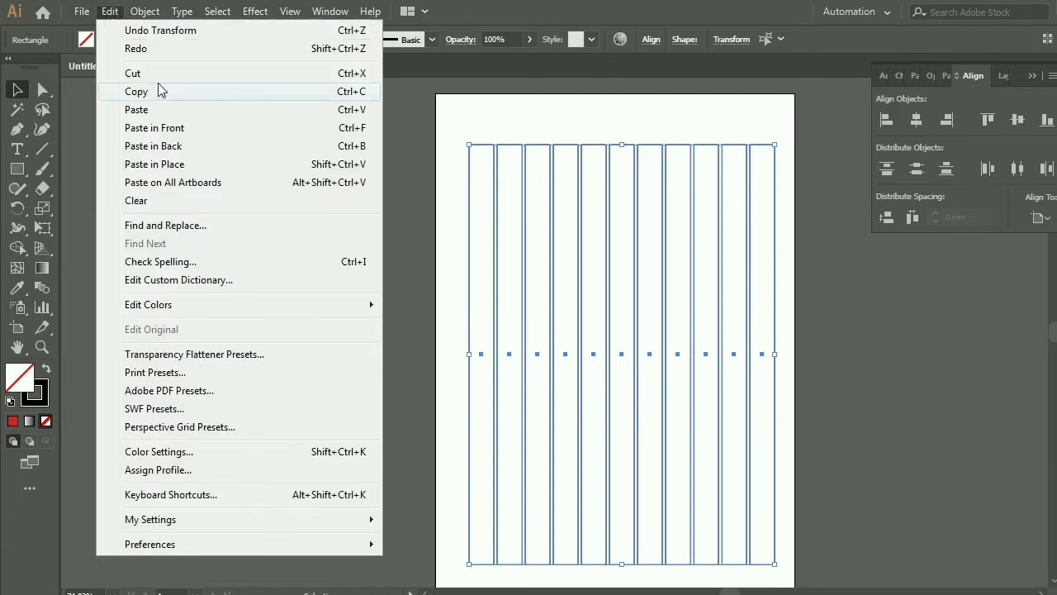
left_click(168, 131)
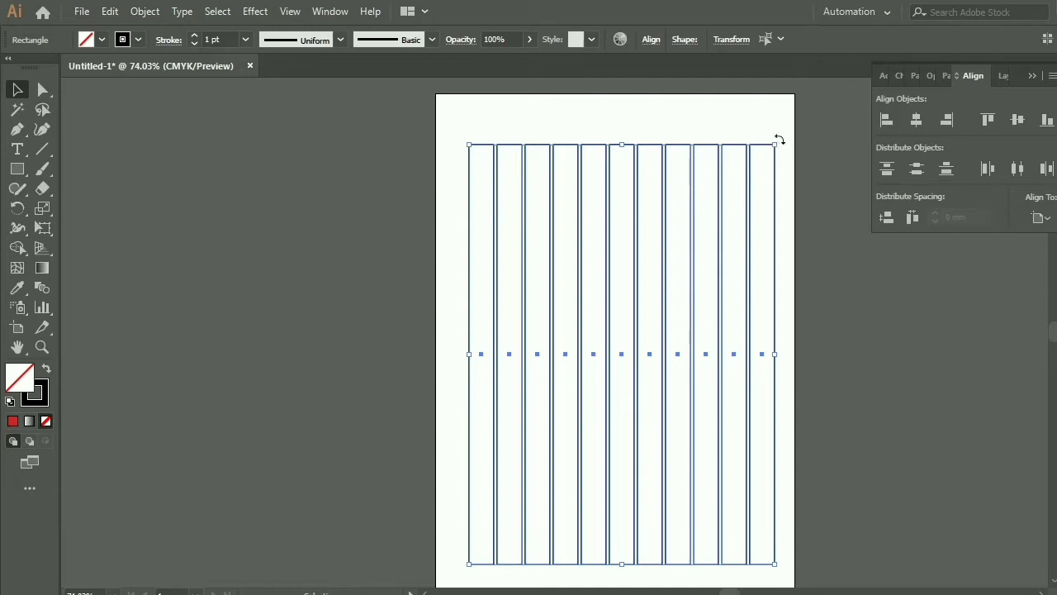
mouse_move(779, 144)
left_mouse_down()
mouse_move(874, 407)
mouse_move(846, 495)
left_mouse_up()
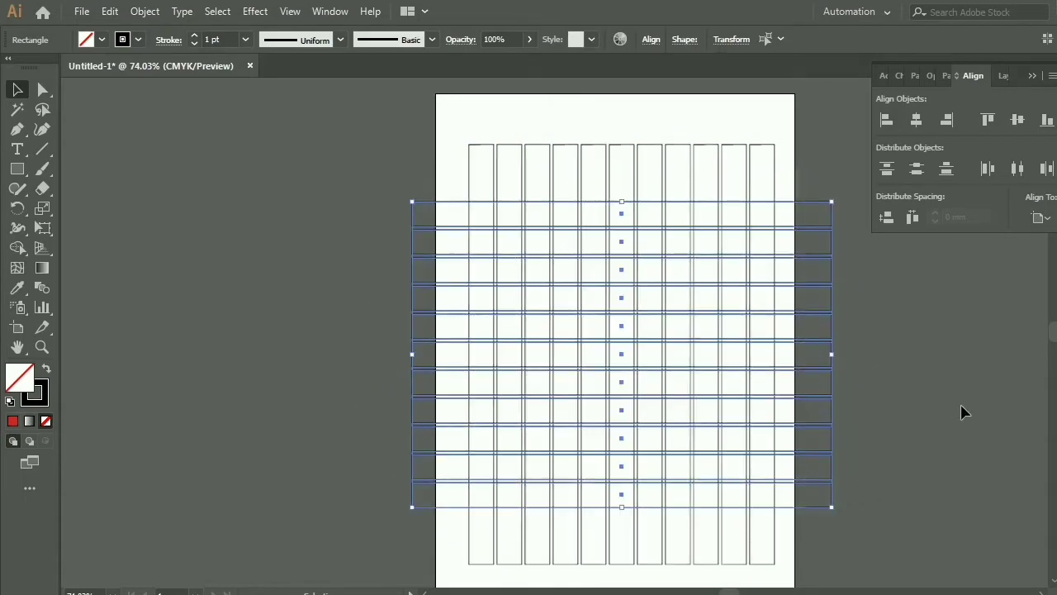
Select the whole grid, switch to Shape Builder, zoom in, and undo a trial three-cell merge
mouse_move(326, 119)
left_mouse_down()
mouse_move(885, 585)
mouse_move(881, 561)
left_mouse_up()
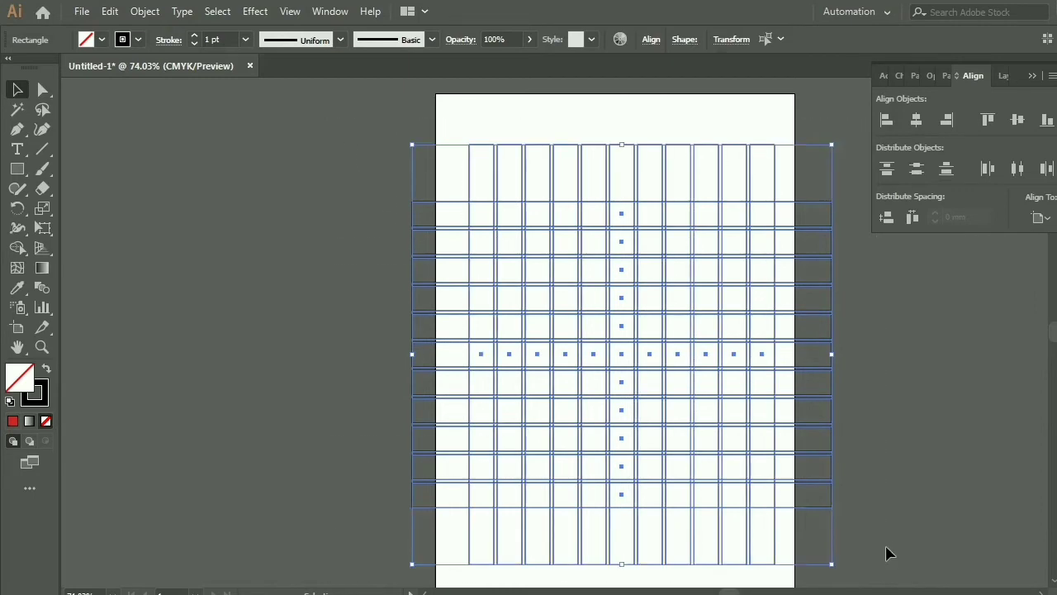
left_click(18, 249)
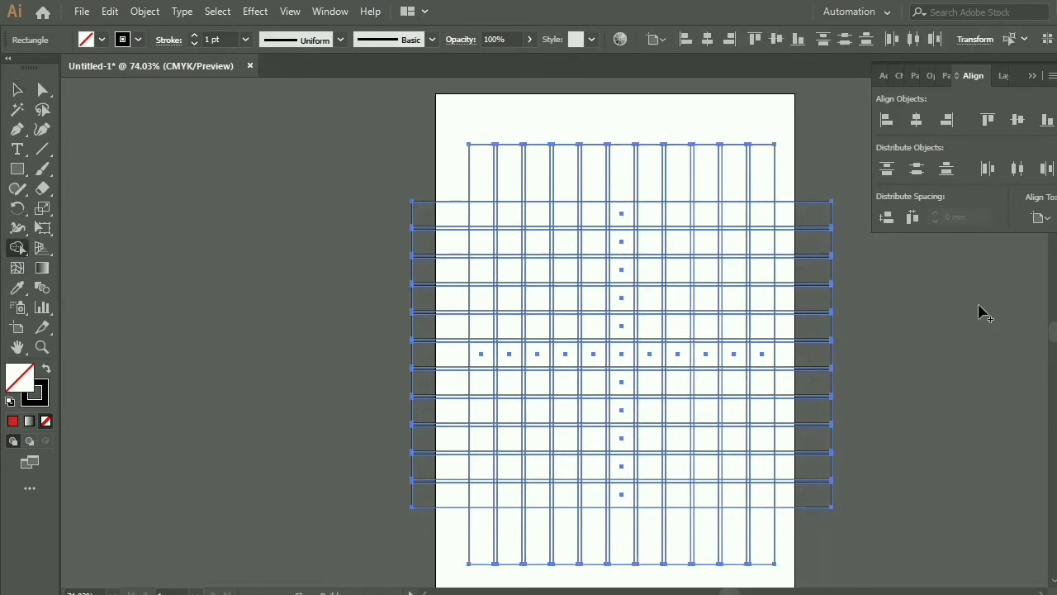
left_click(675, 403)
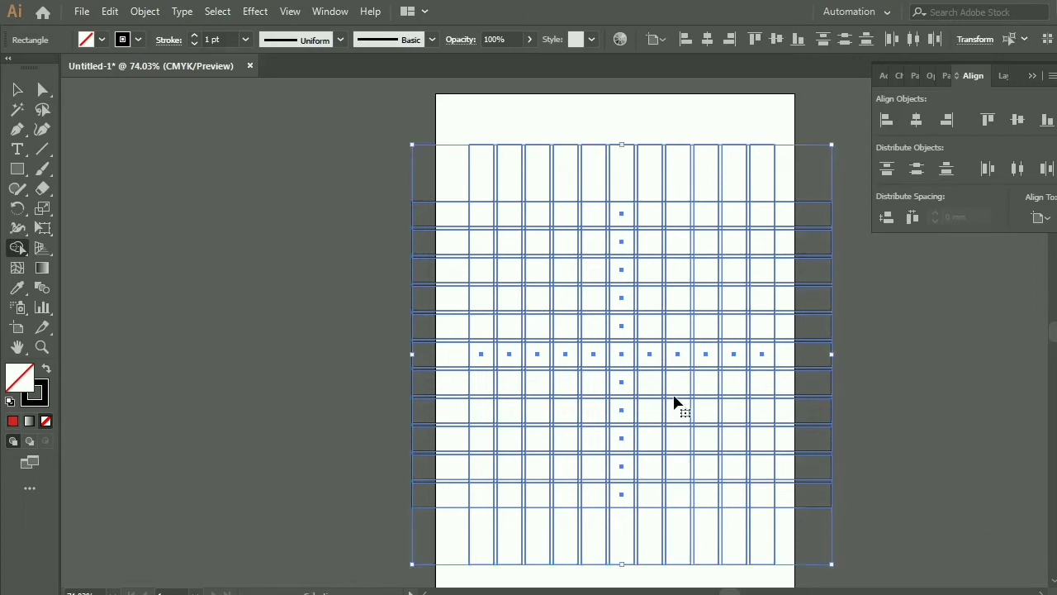
key("ctrl+plus")
key("ctrl+plus")
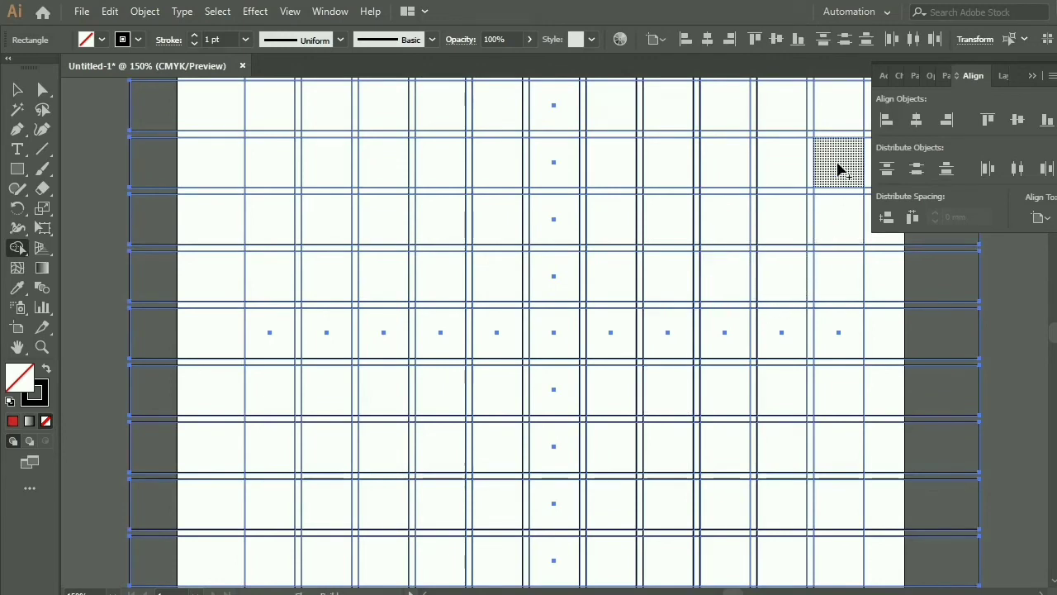
left_click_drag(838, 170, 842, 280)
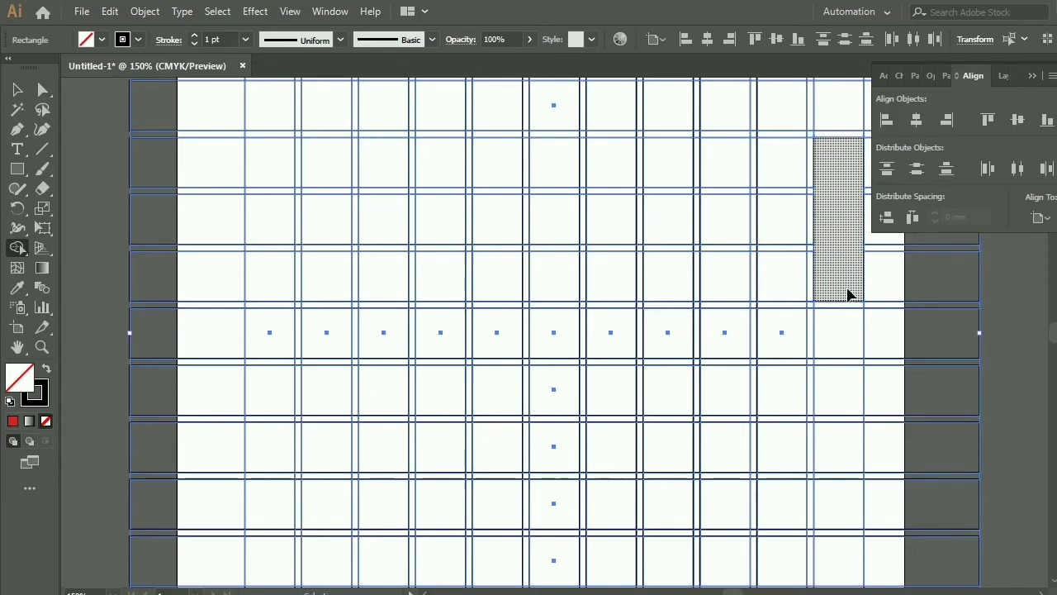
key("ctrl+z")
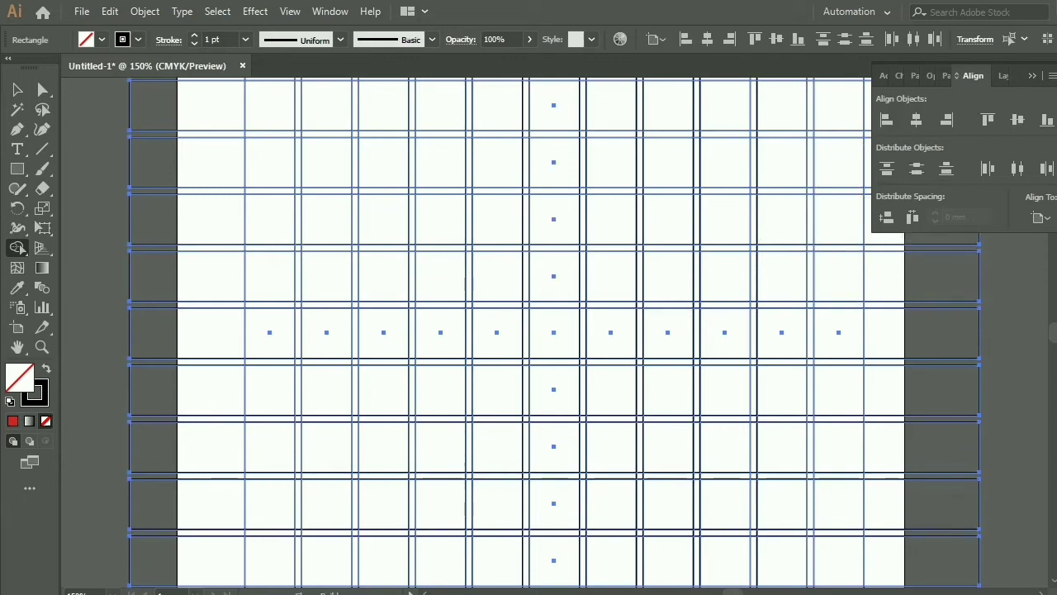
Set the fill colour to red in the Color Picker
double_click(18, 379)
left_click_drag(929, 272, 880, 259)
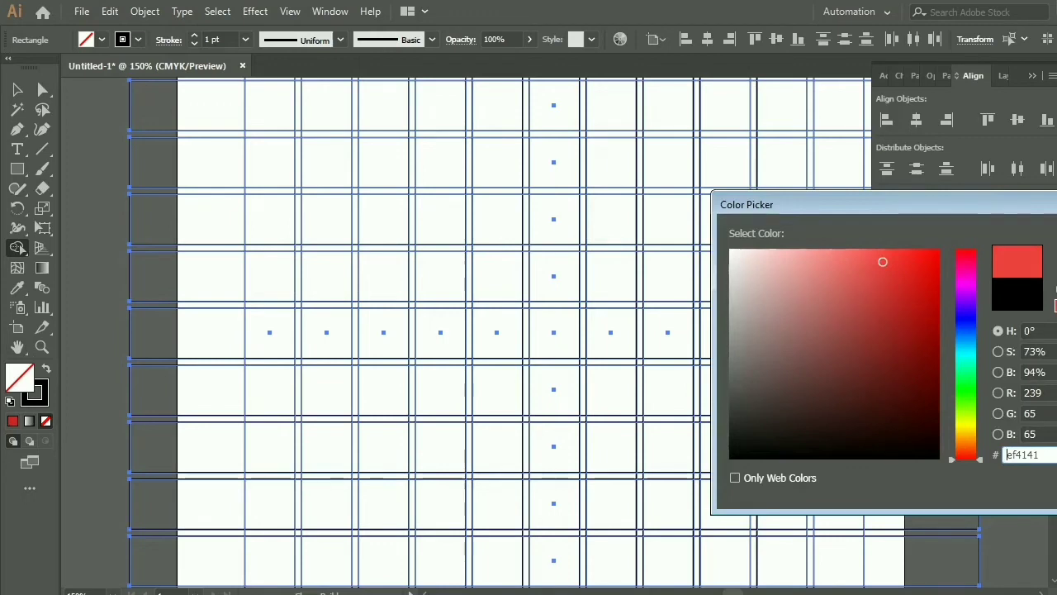
left_click(1050, 283)
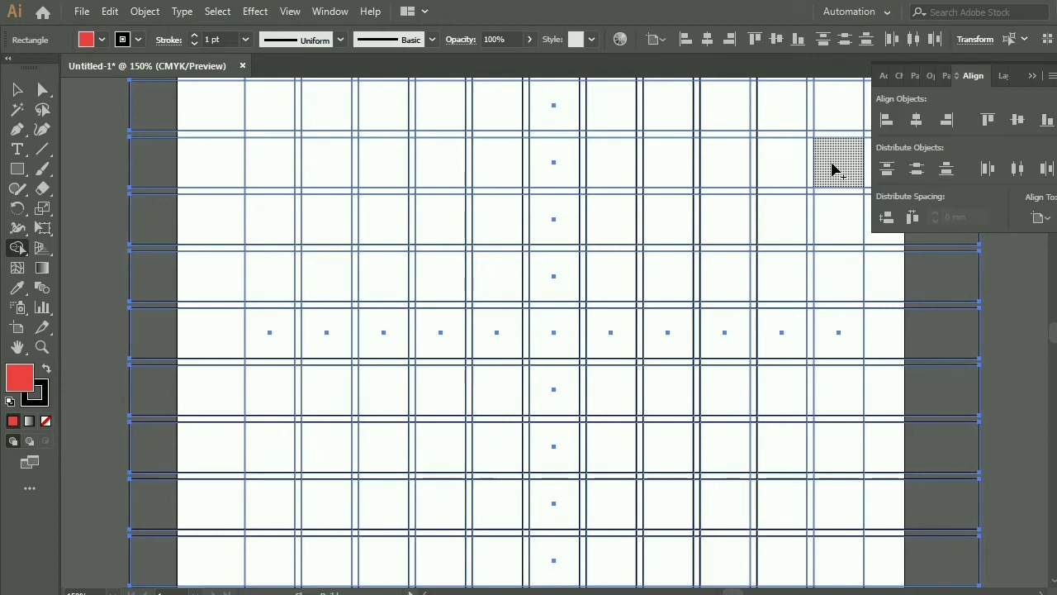
Merge grid cells into two three-cell red bars and a hook shape on the right
left_click(838, 169)
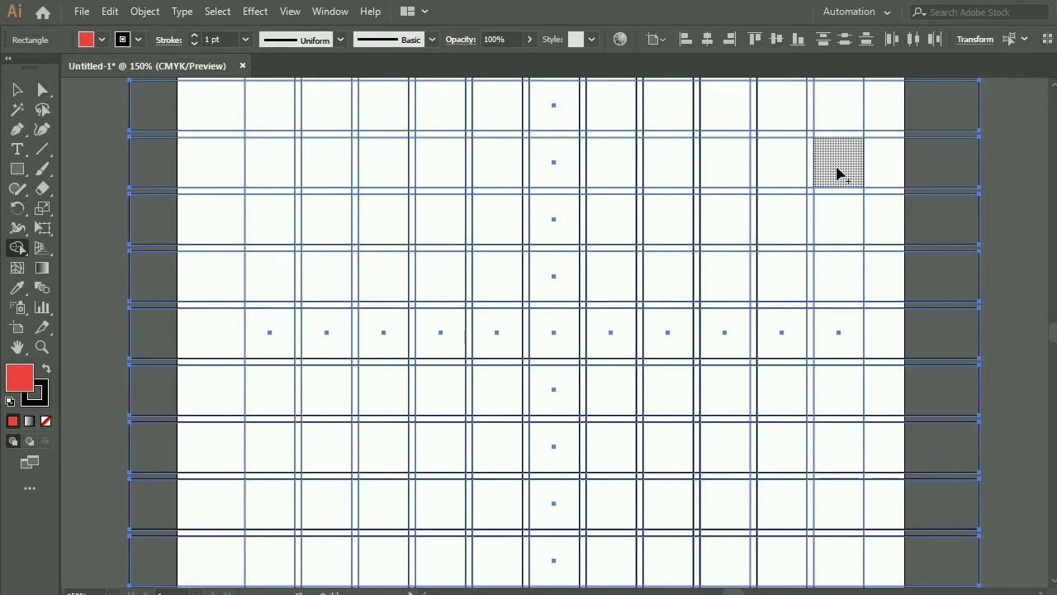
left_click_drag(838, 171, 835, 268)
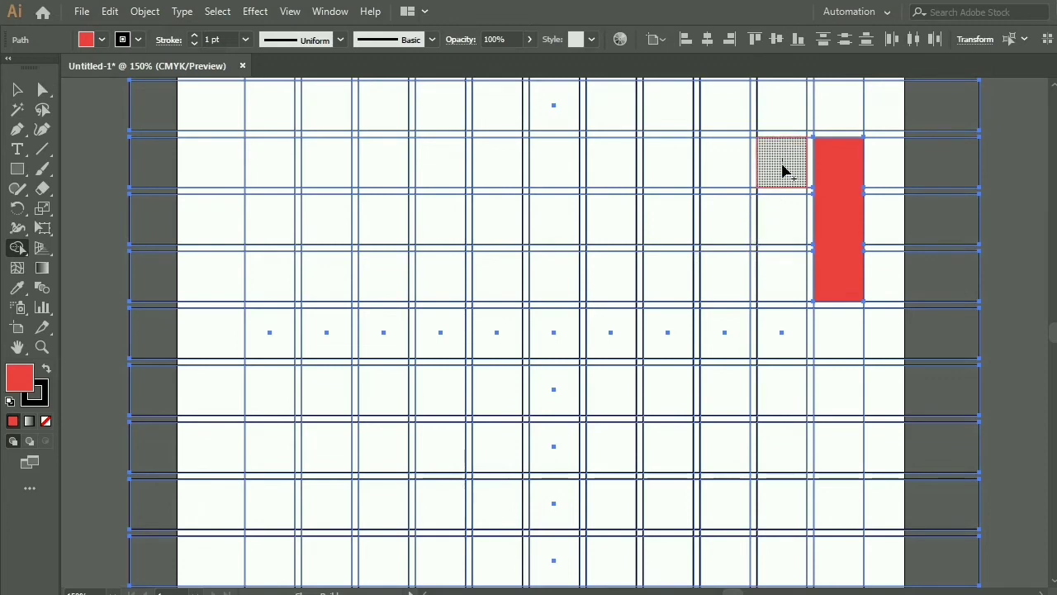
left_click_drag(784, 170, 772, 282)
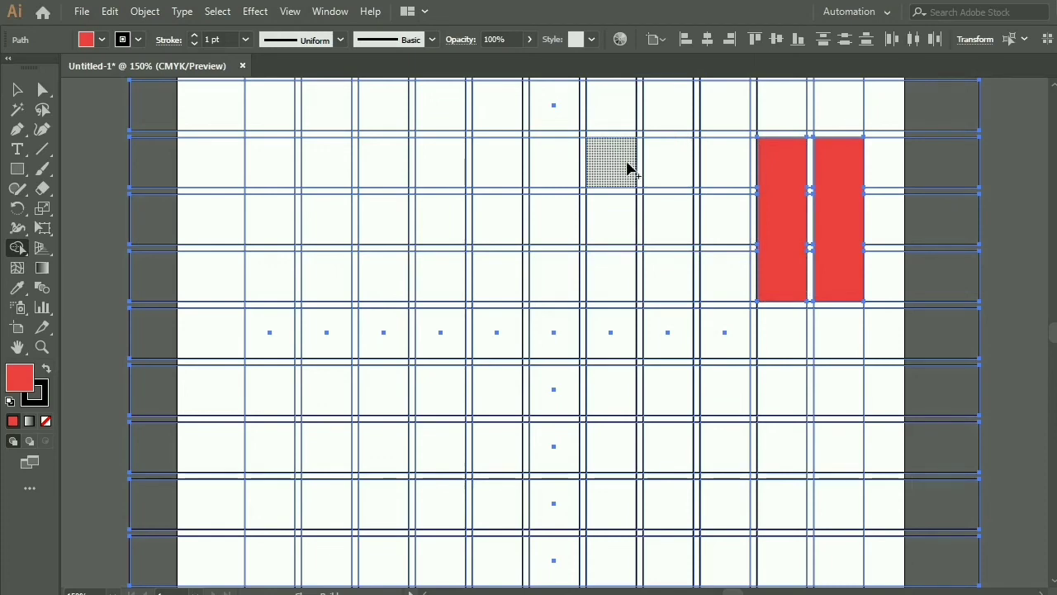
mouse_move(627, 169)
left_mouse_down()
mouse_move(727, 275)
mouse_move(726, 284)
mouse_move(691, 283)
left_mouse_up()
left_click_drag(773, 276, 784, 303)
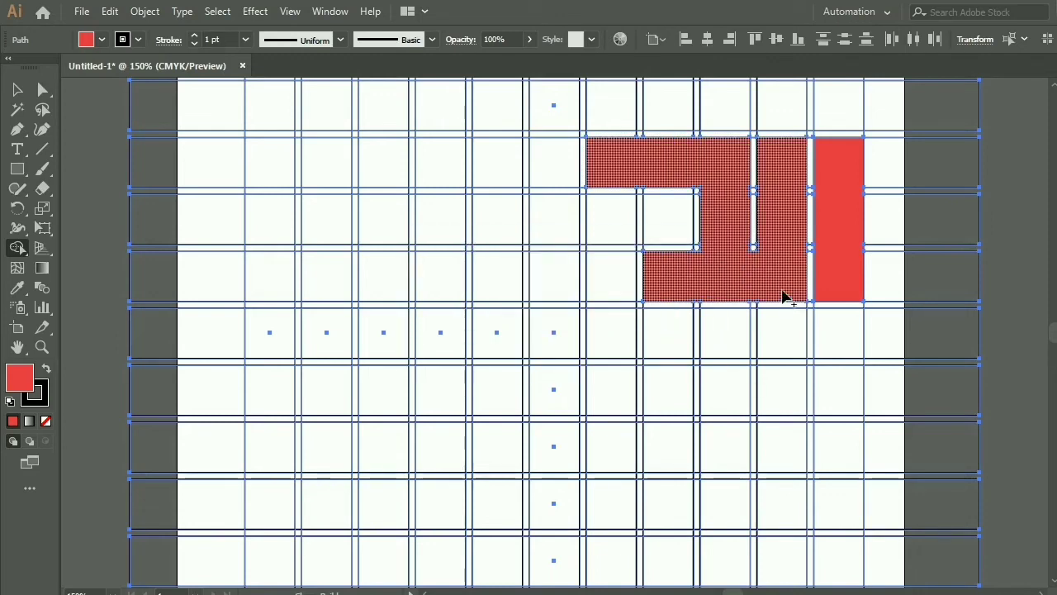
left_click_drag(784, 304, 783, 295)
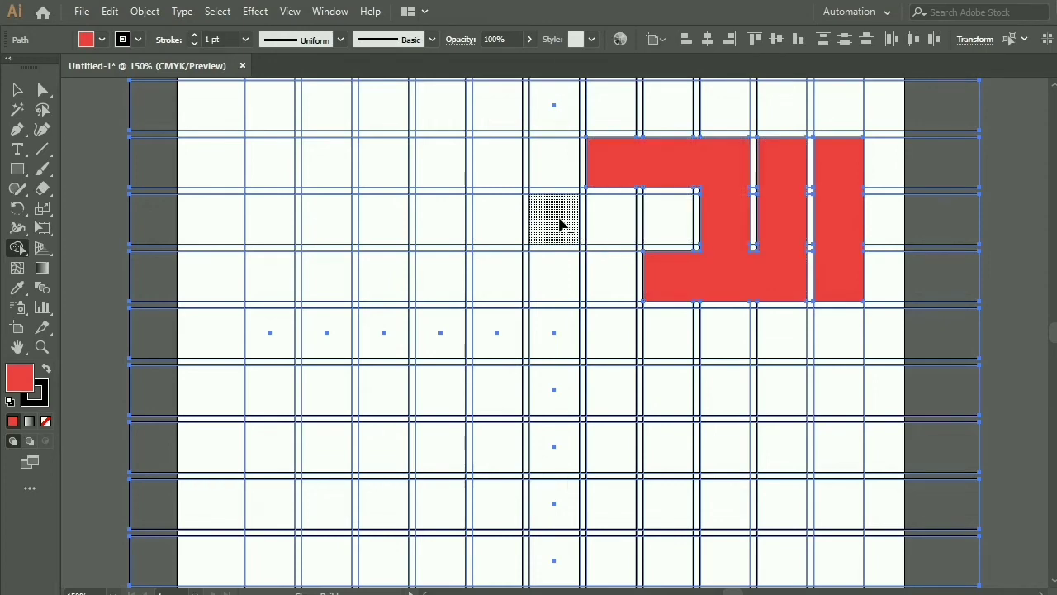
Merge the remaining left-side cells into red letter shapes, finishing with a U-shaped letter
mouse_move(559, 225)
left_mouse_down()
mouse_move(652, 225)
mouse_move(560, 282)
mouse_move(507, 283)
left_mouse_up()
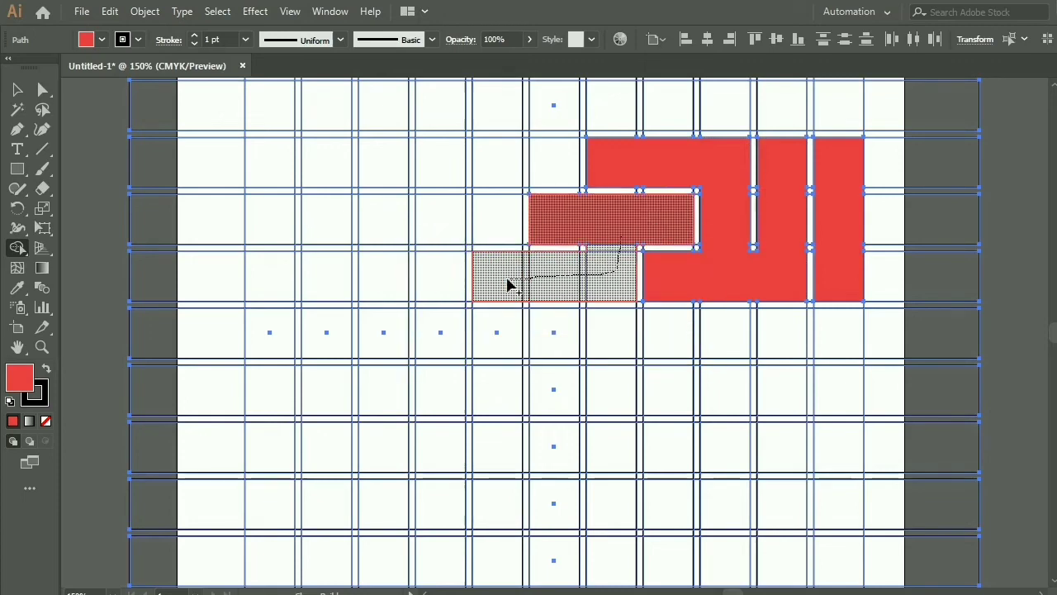
left_click(555, 167)
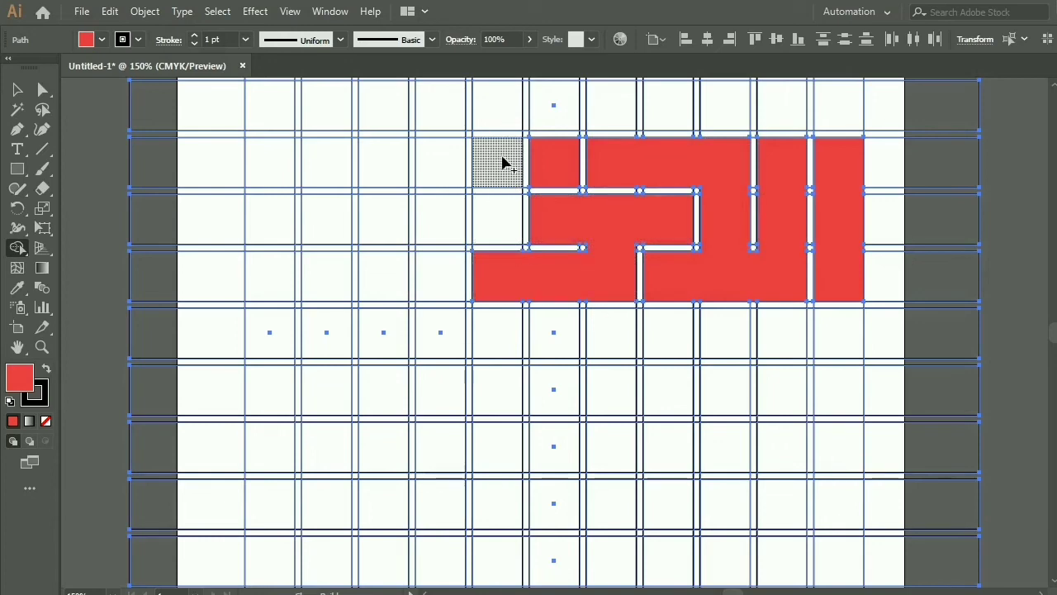
left_click_drag(503, 162, 465, 278)
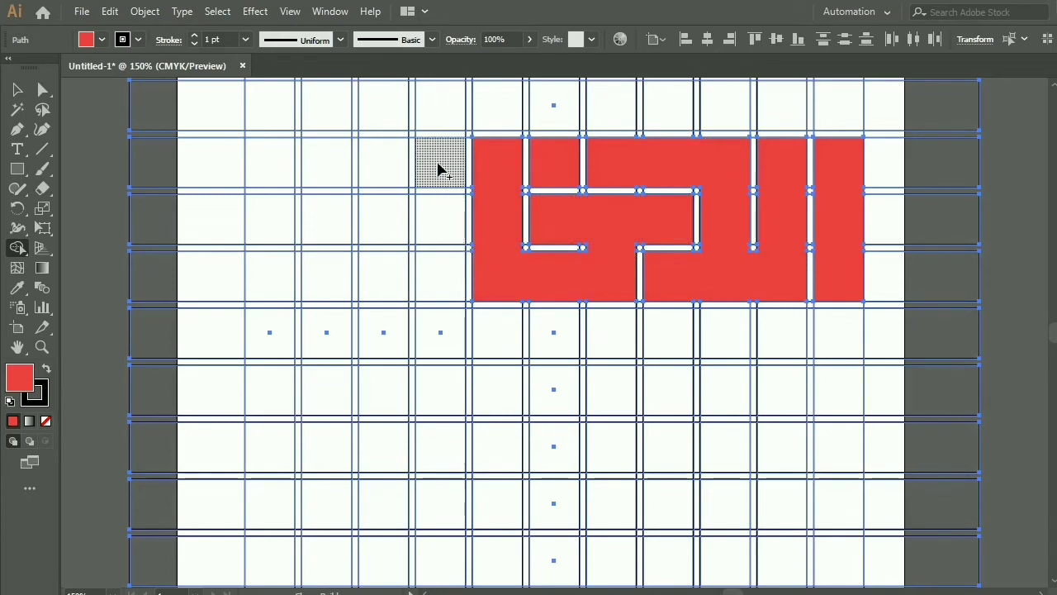
mouse_move(438, 171)
left_mouse_down()
mouse_move(447, 259)
mouse_move(340, 167)
left_mouse_up()
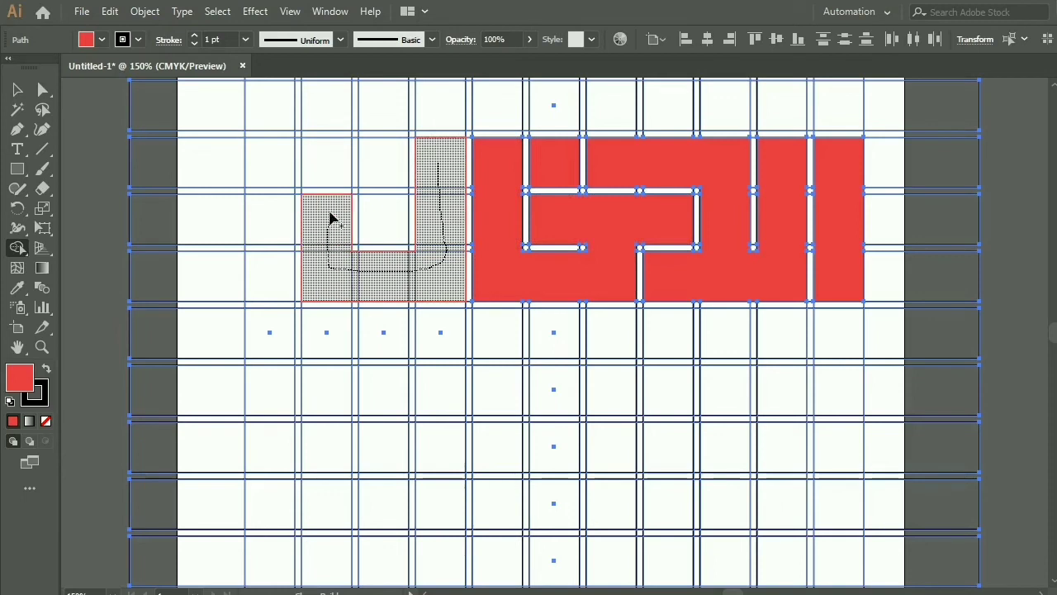
left_click_drag(339, 168, 408, 240)
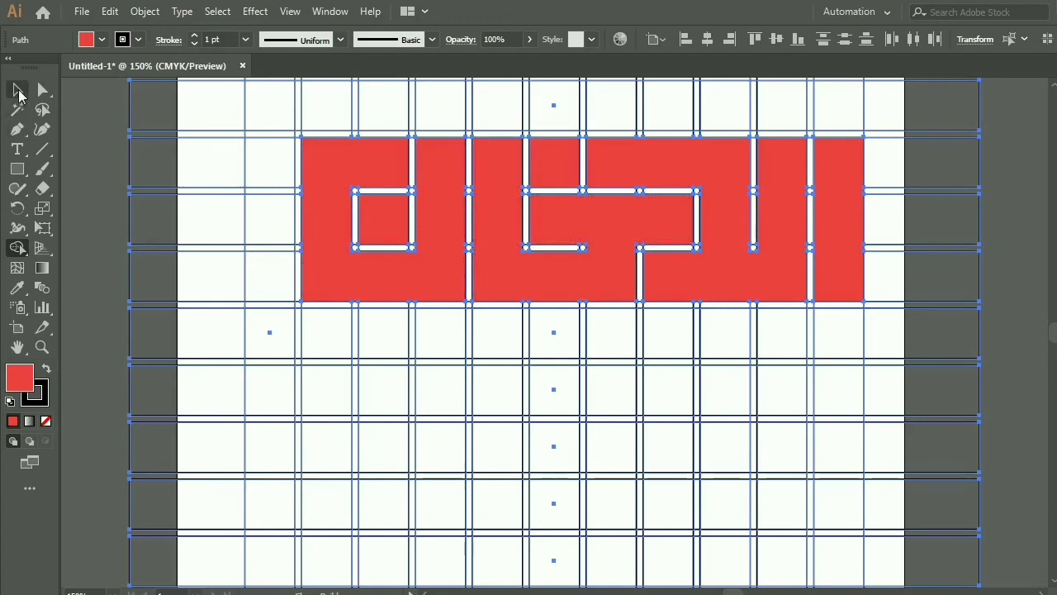
Select all red letter shapes with Select > Same > Fill Color and zoom out to the full page
left_click(19, 91)
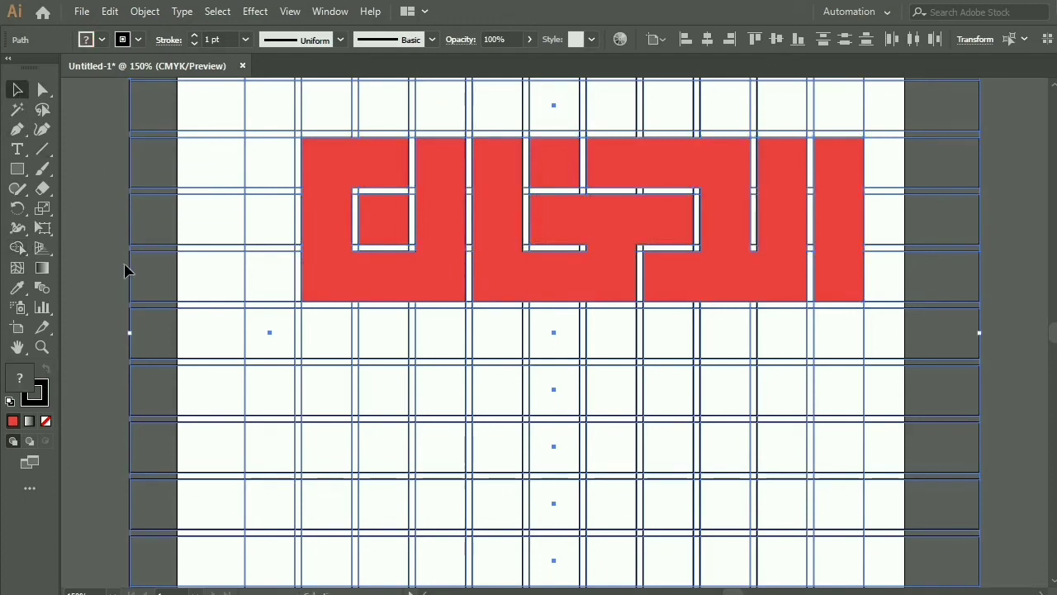
left_click(445, 217)
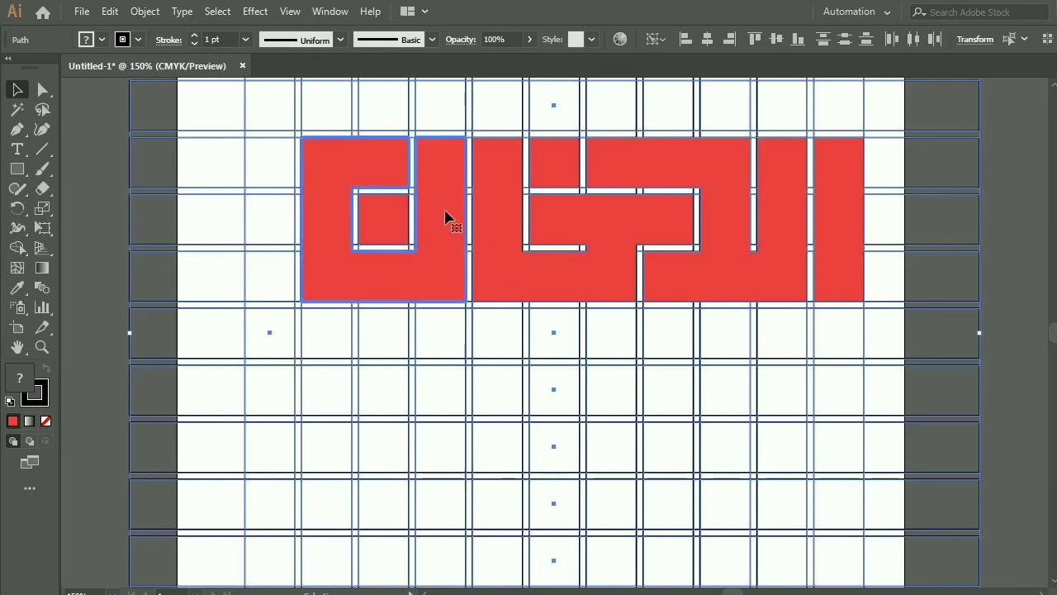
left_click(96, 162)
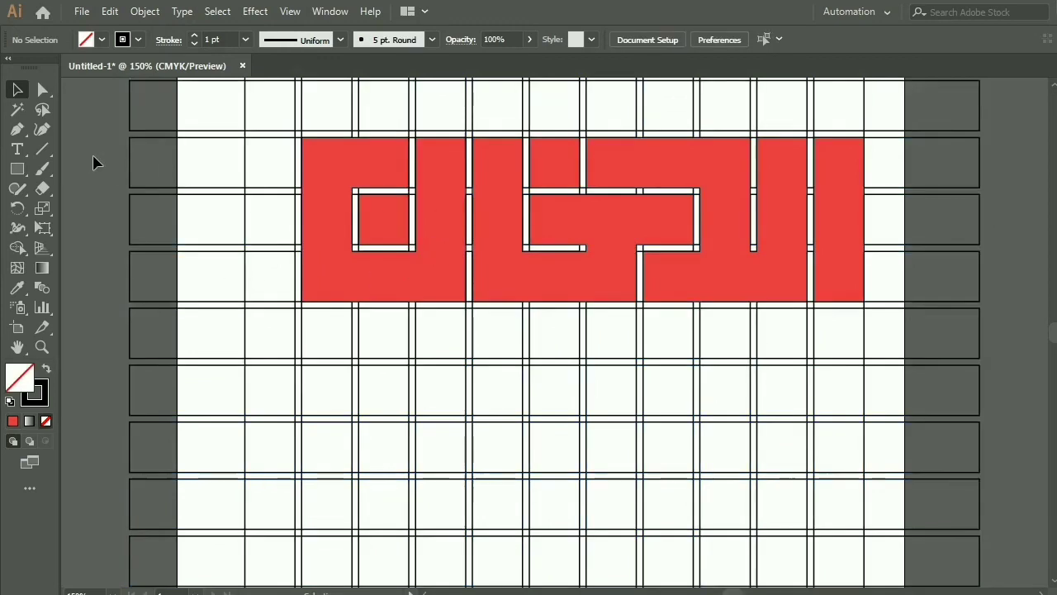
left_click(449, 204)
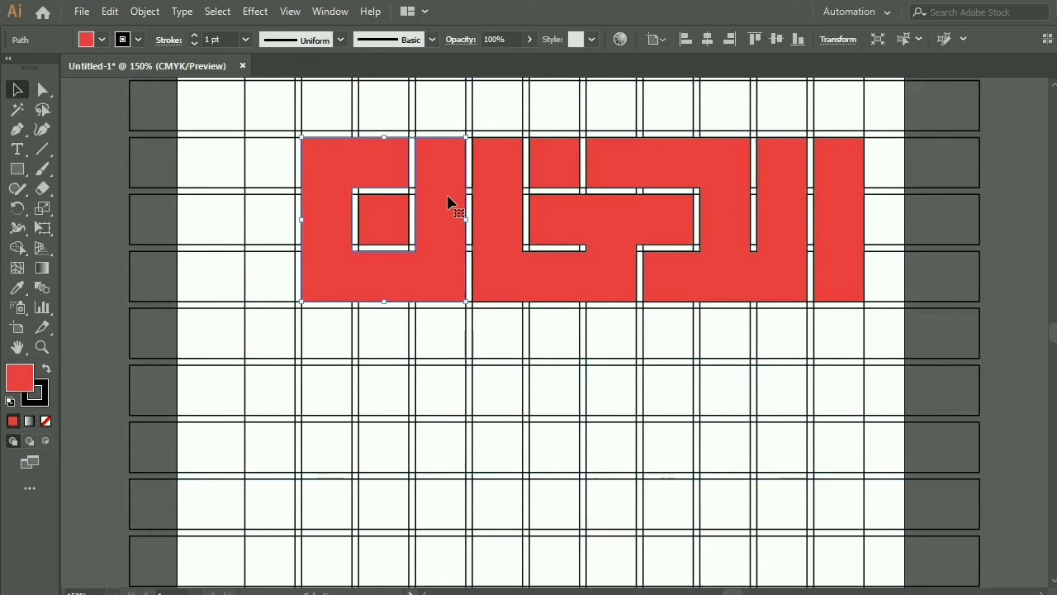
left_click(216, 11)
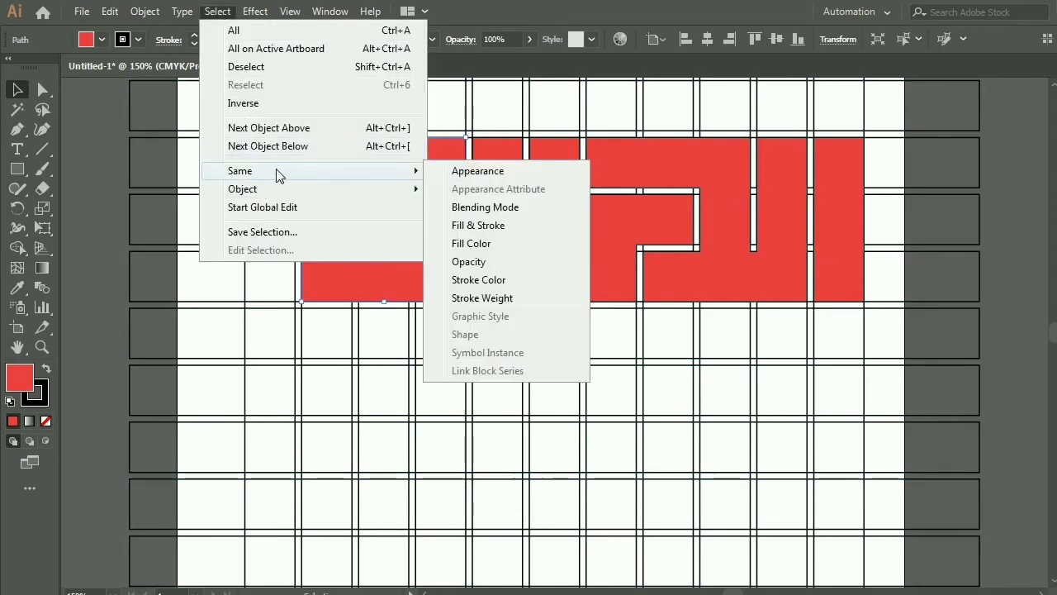
mouse_move(239, 170)
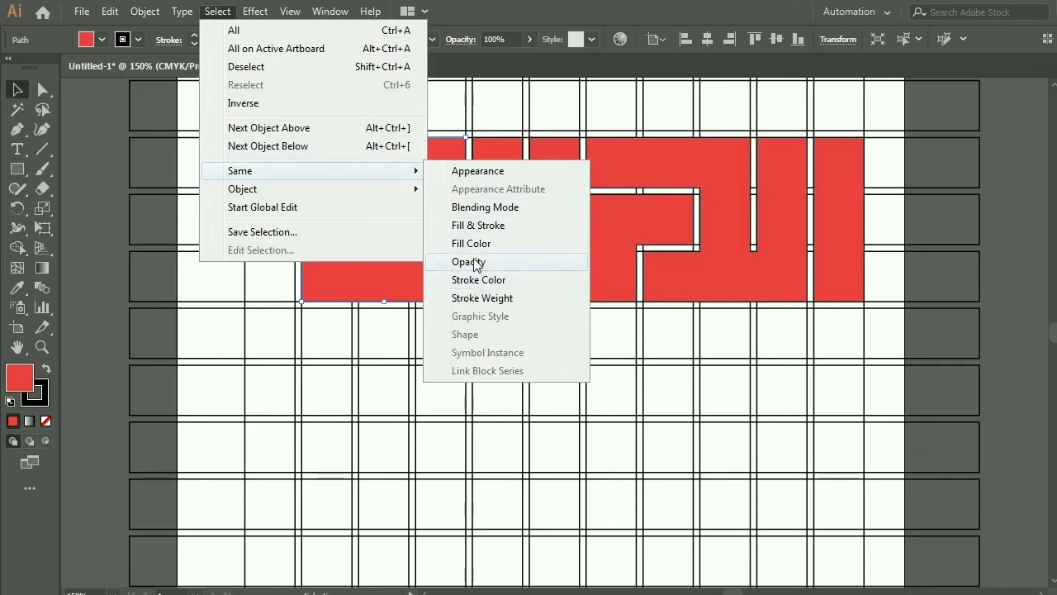
left_click(471, 243)
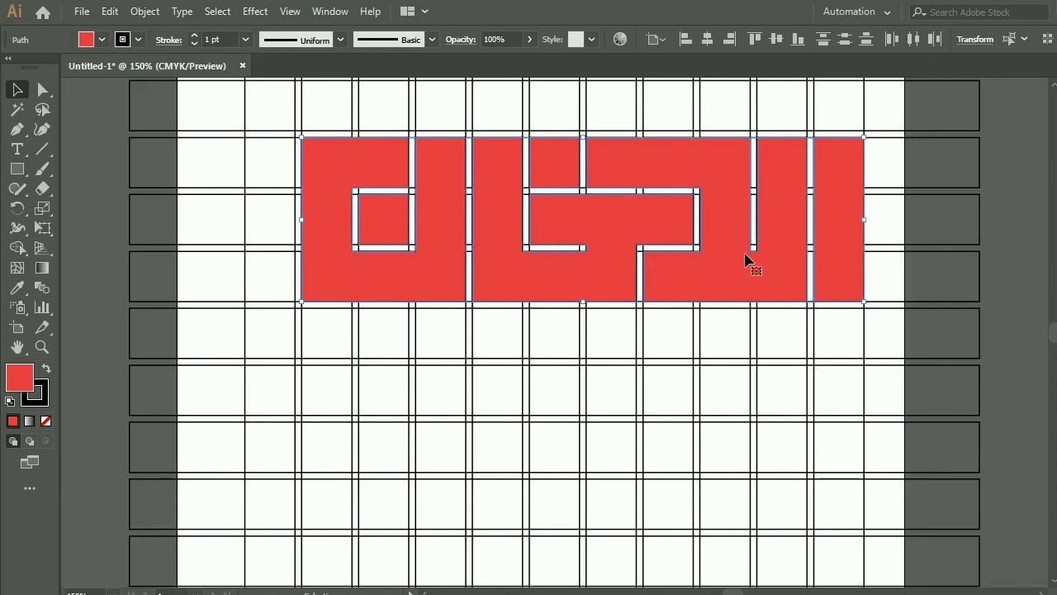
key("a")
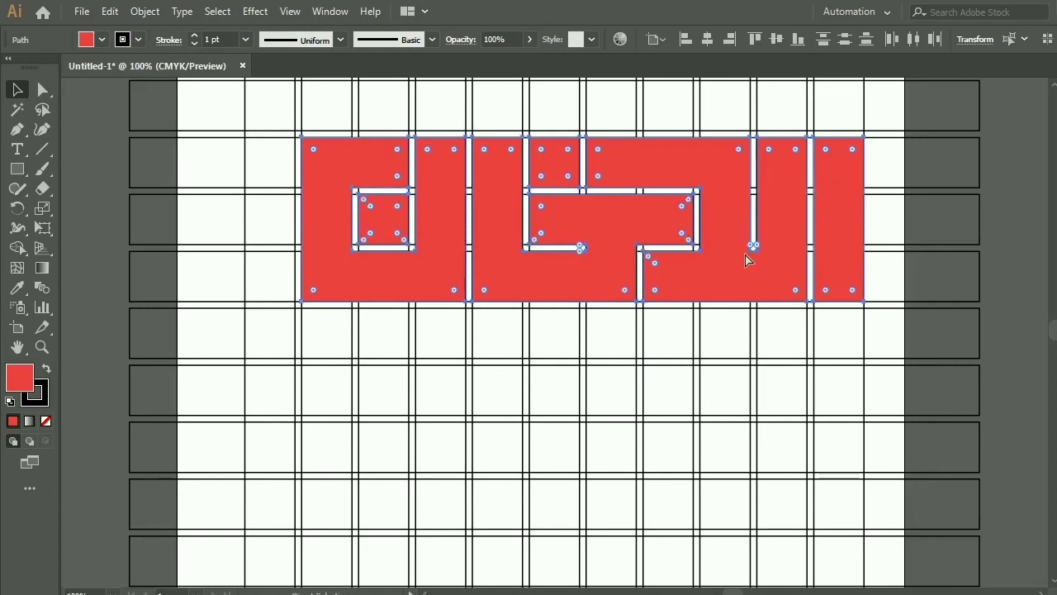
key("ctrl+minus")
key("ctrl+minus")
key("v")
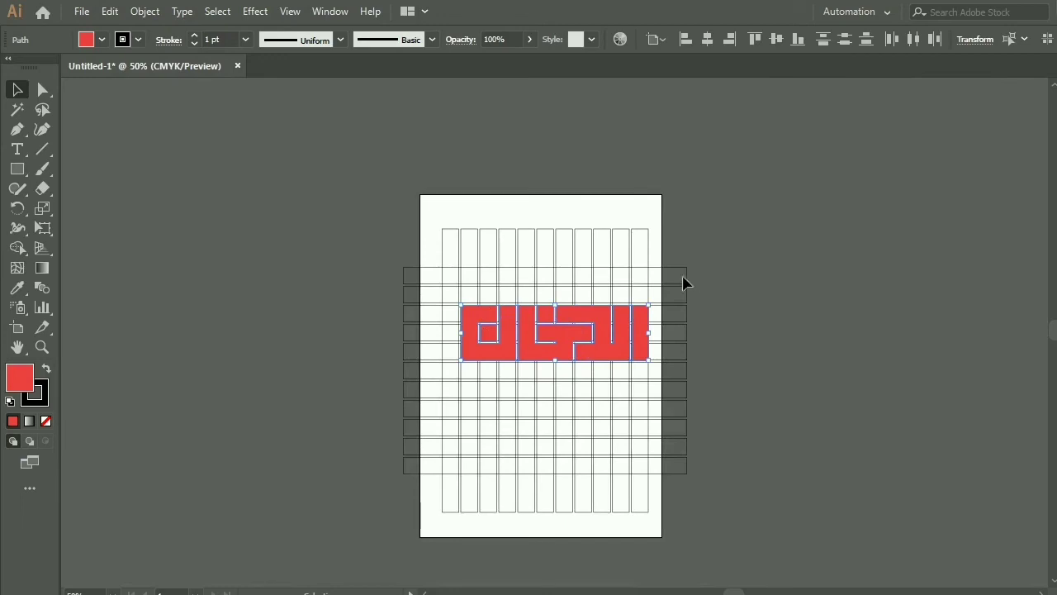
Move the lettering off the page to the upper left, delete the grid rectangles, and reselect the lettering
left_click_drag(589, 317, 310, 214)
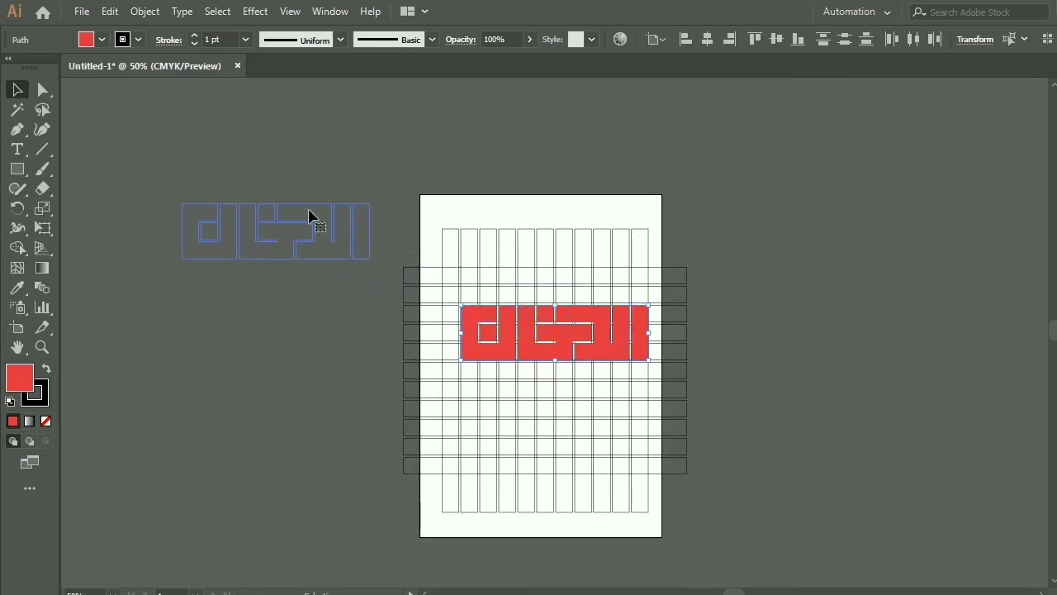
left_click_drag(391, 206, 730, 530)
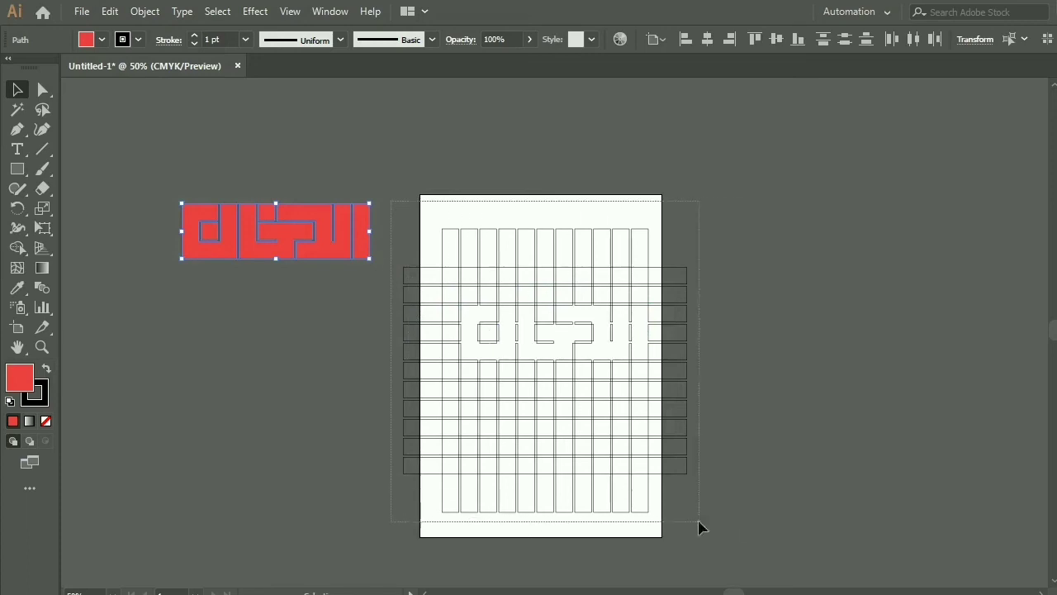
key("Delete")
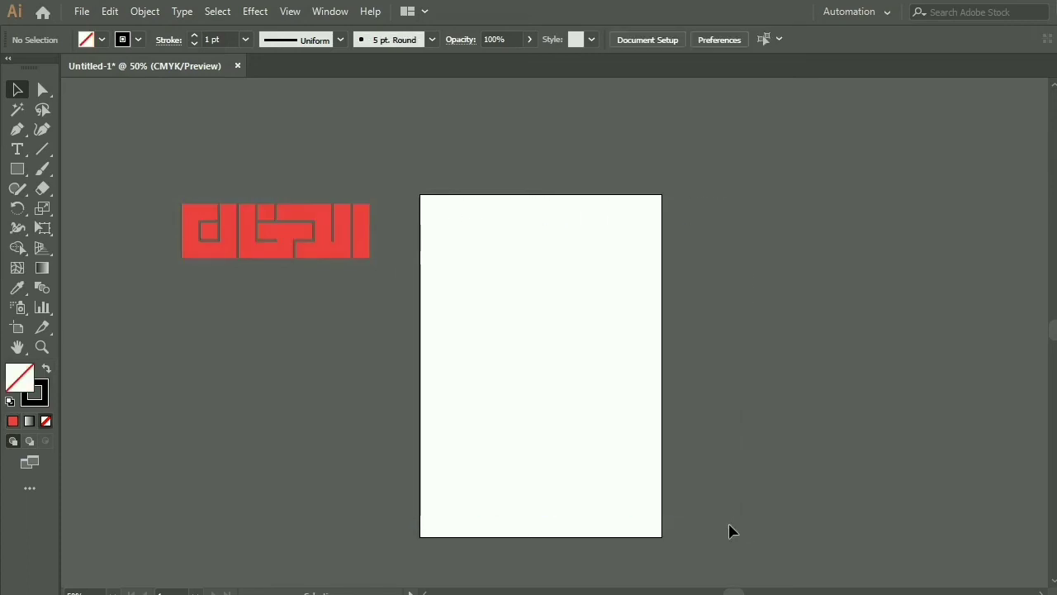
left_click_drag(152, 169, 410, 295)
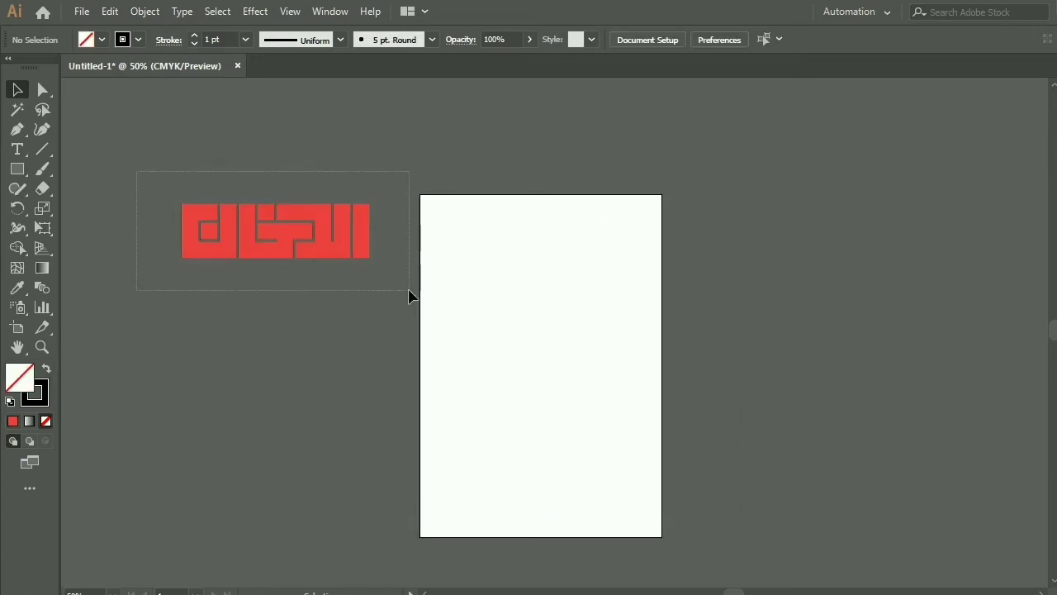
Set the red lettering's stroke to None, group its pieces, and centre the group on the page
left_click(44, 386)
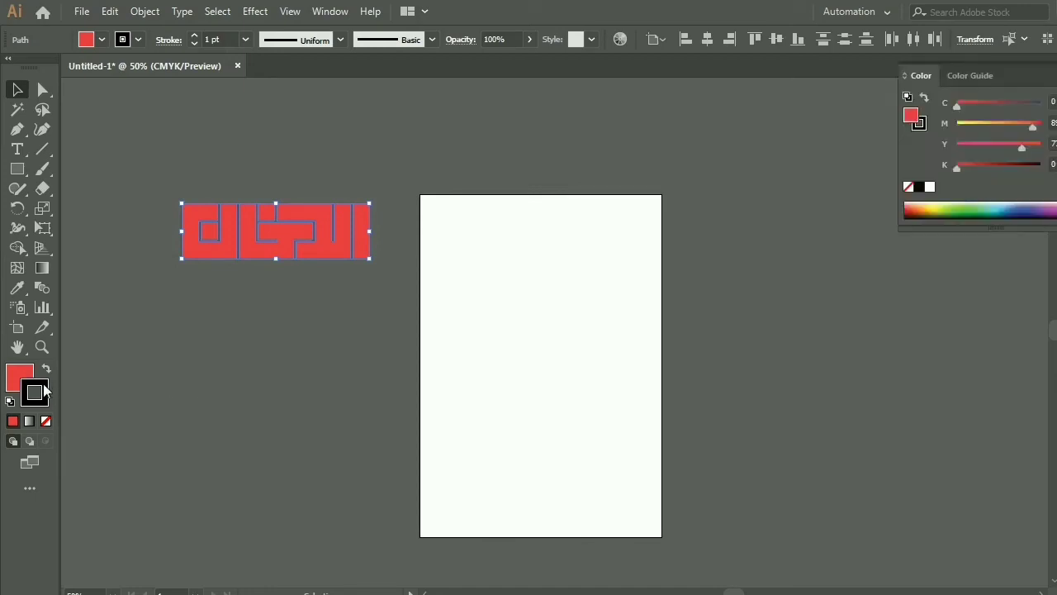
left_click(46, 421)
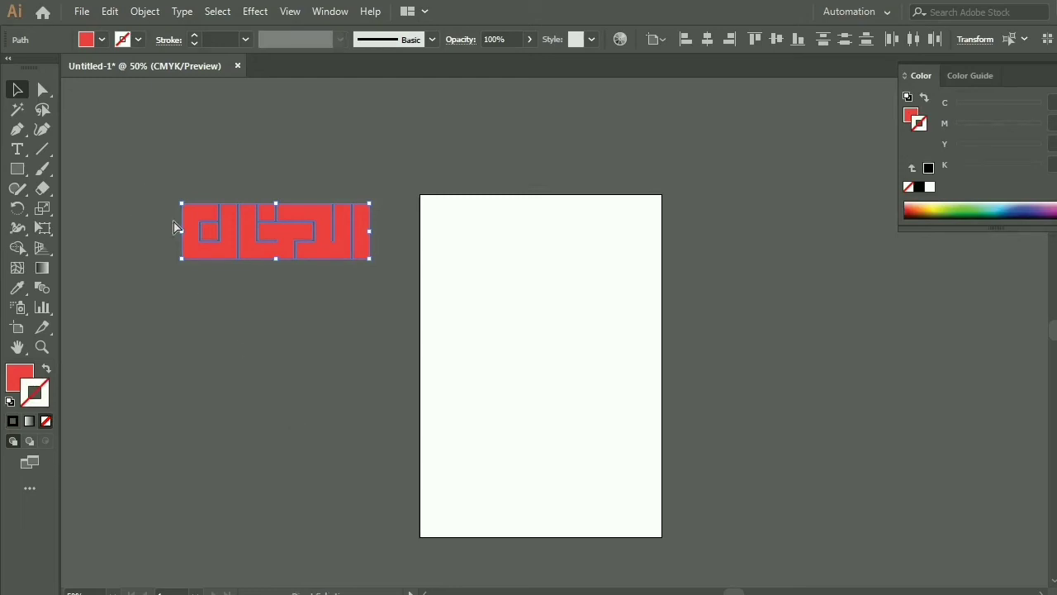
key("ctrl+g")
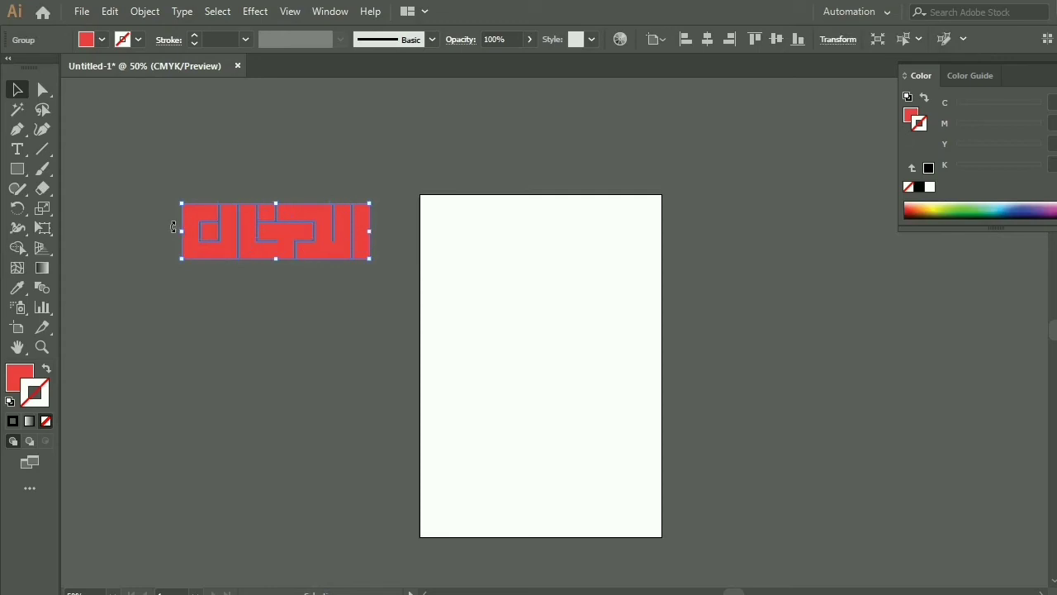
mouse_move(266, 241)
left_mouse_down()
mouse_move(538, 347)
mouse_move(517, 361)
left_mouse_up()
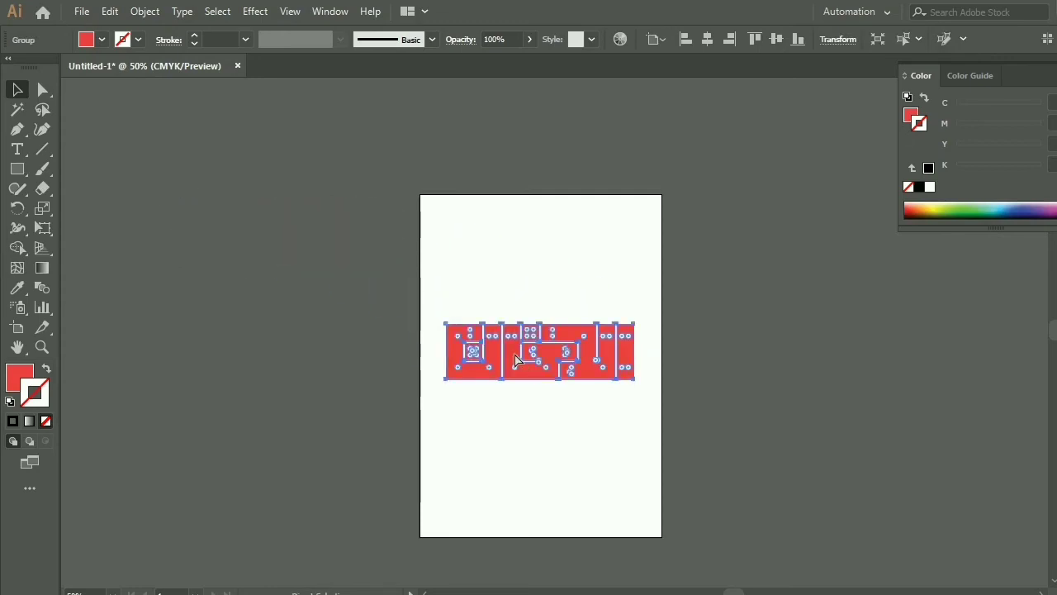
key("ctrl+plus")
key("ctrl+plus")
key("ctrl+plus")
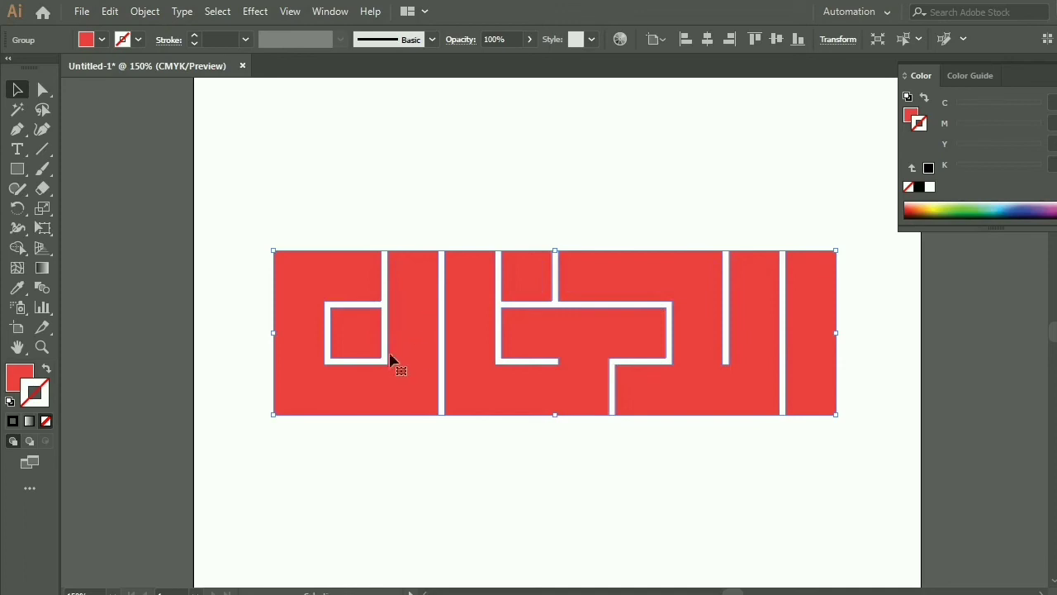
Change the lettering's fill colour from red to orange ef6d3a
double_click(20, 377)
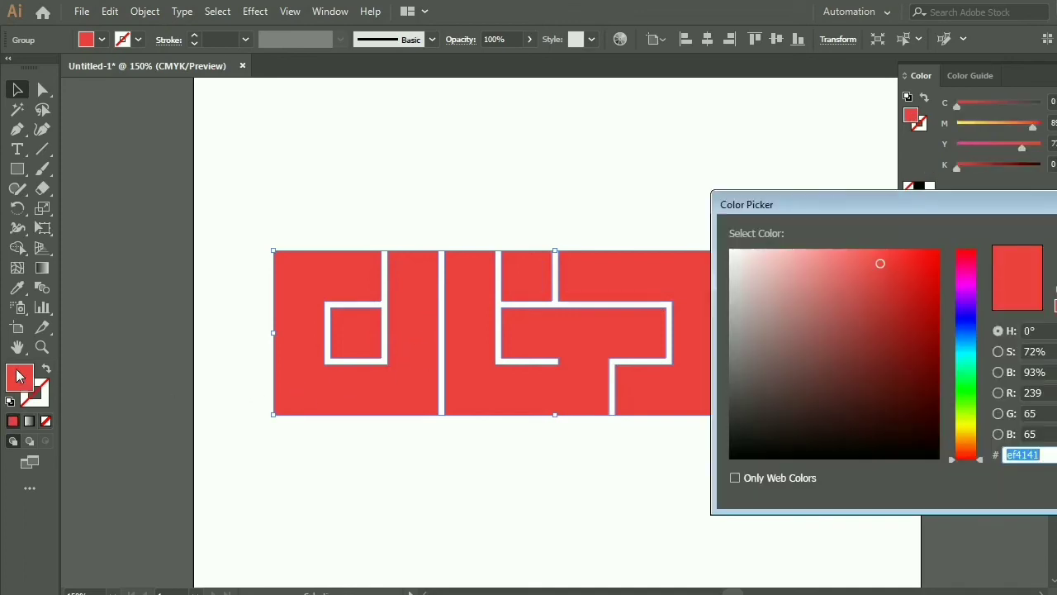
mouse_move(966, 325)
left_mouse_down()
mouse_move(976, 341)
mouse_move(973, 462)
mouse_move(975, 448)
left_mouse_up()
left_click(877, 264)
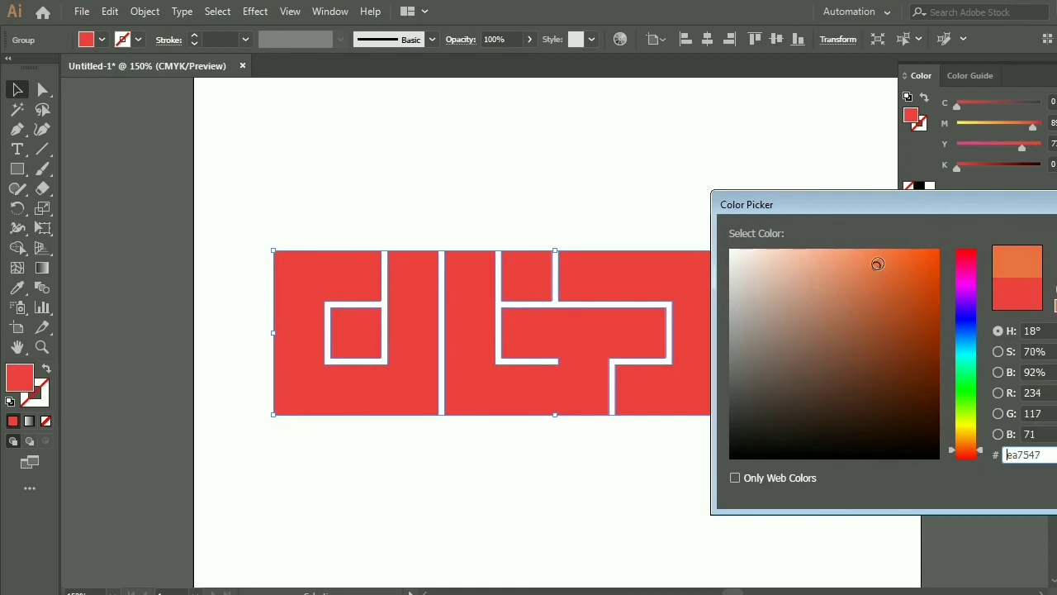
mouse_move(877, 263)
left_mouse_down()
mouse_move(864, 260)
mouse_move(894, 270)
mouse_move(890, 260)
left_mouse_up()
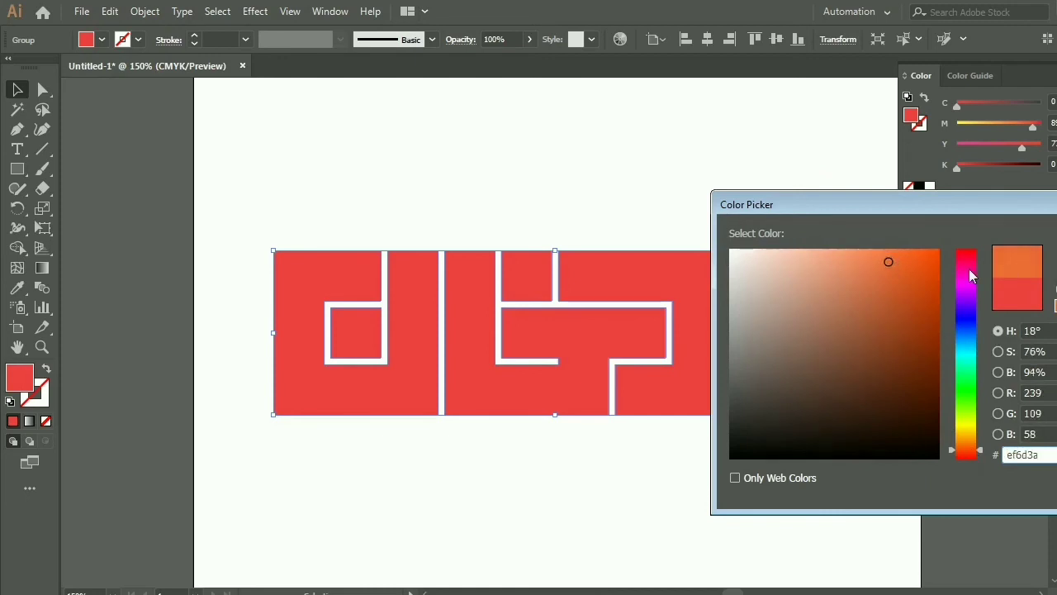
key("Return")
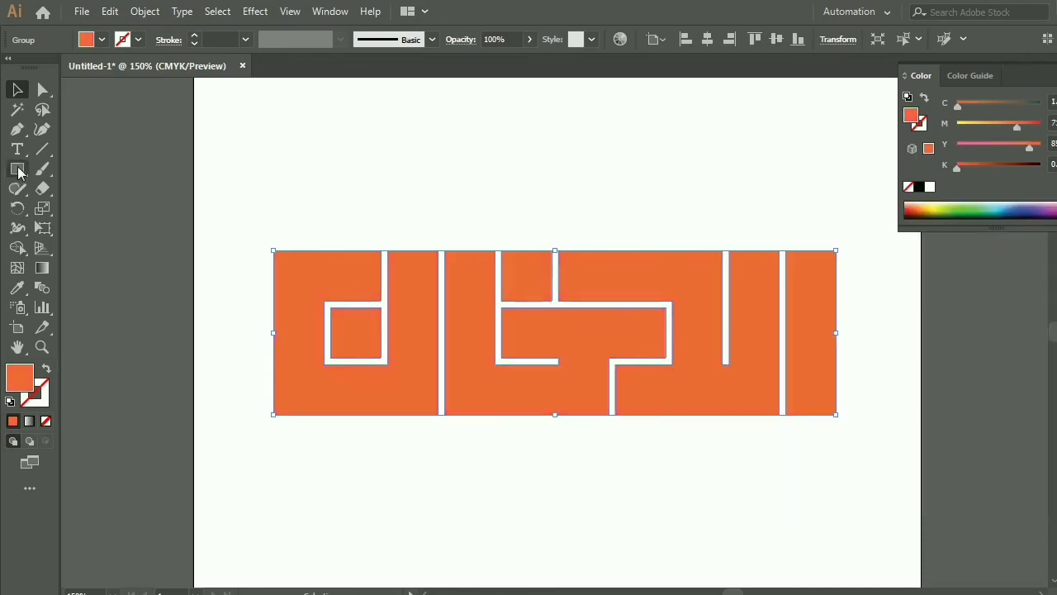
left_click(18, 171)
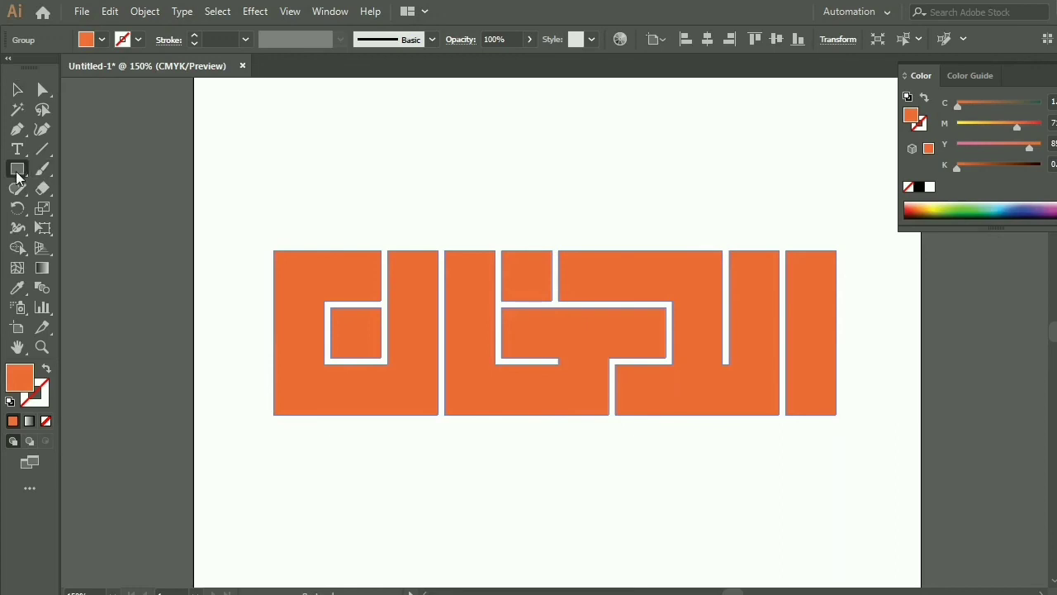
Draw a large rectangle across the page filled with dark grey 3a3939
left_click_drag(193, 127, 922, 544)
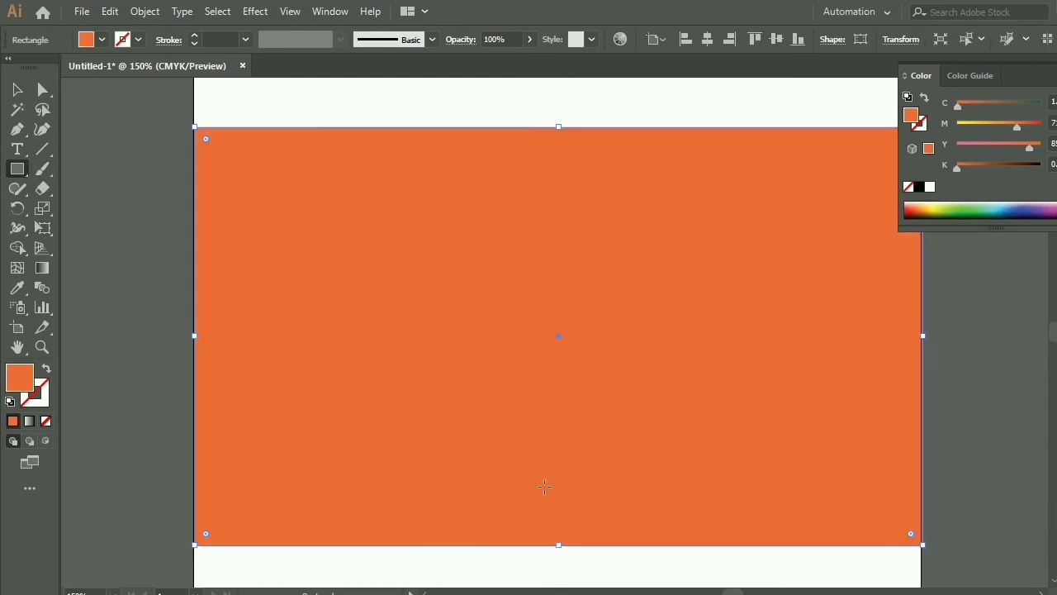
double_click(16, 382)
left_click_drag(776, 404, 733, 410)
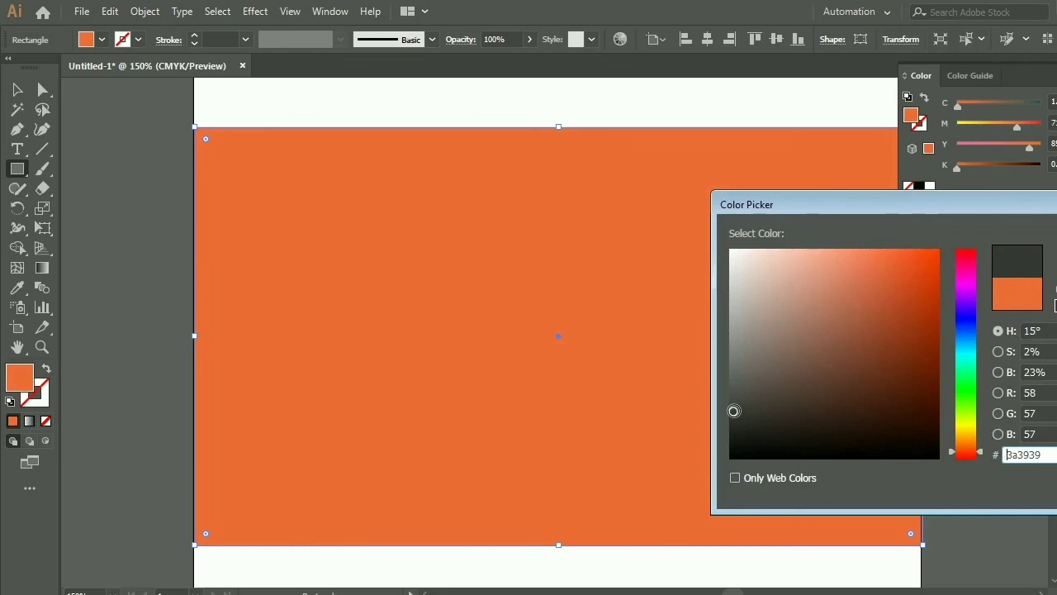
key("Return")
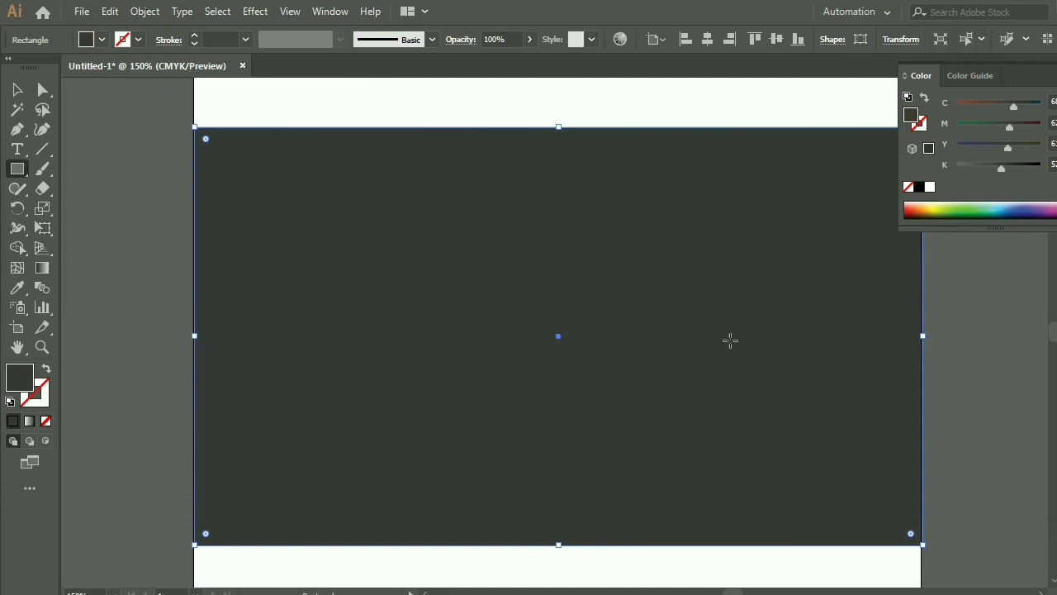
Send the dark grey rectangle behind the orange lettering with Shift+Ctrl+[
left_click(18, 90)
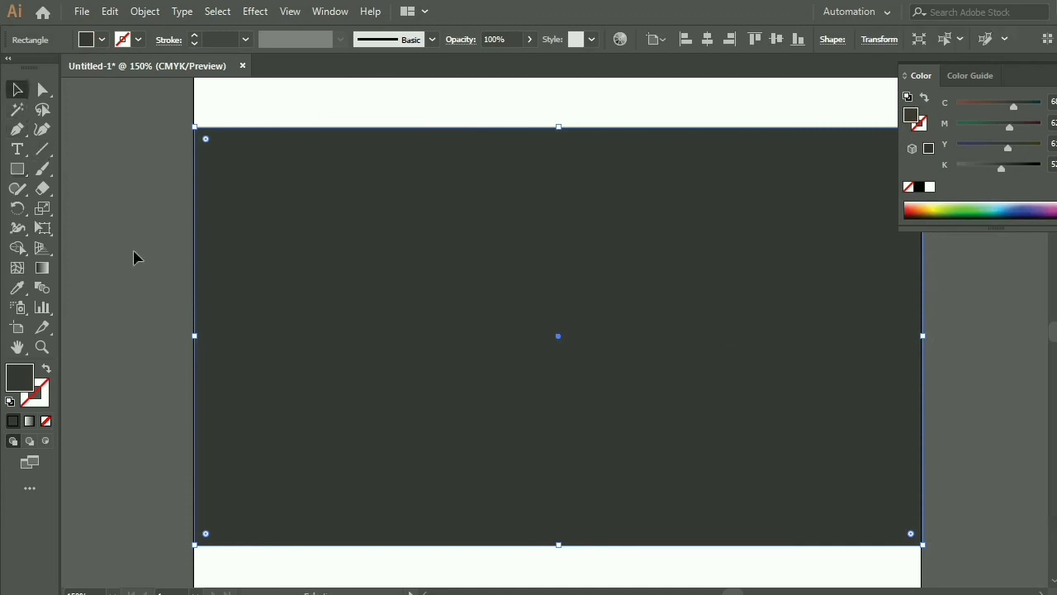
key("a")
key("ctrl+shift+bracketleft")
key("v")
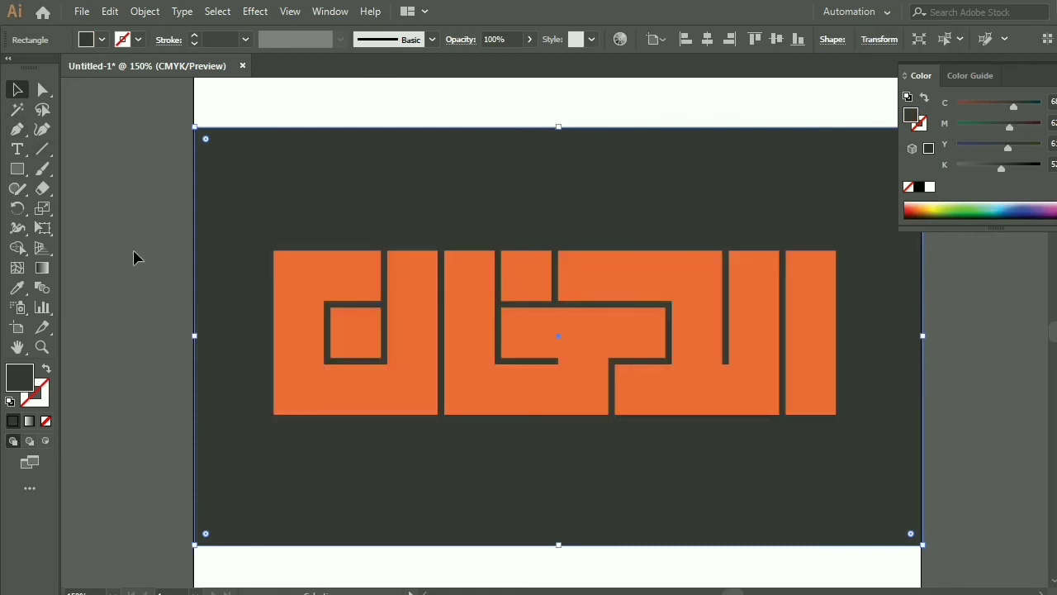
Send the grey rectangle to the back via Arrange, deselect everything, and collapse the Color panel
right_click(346, 194)
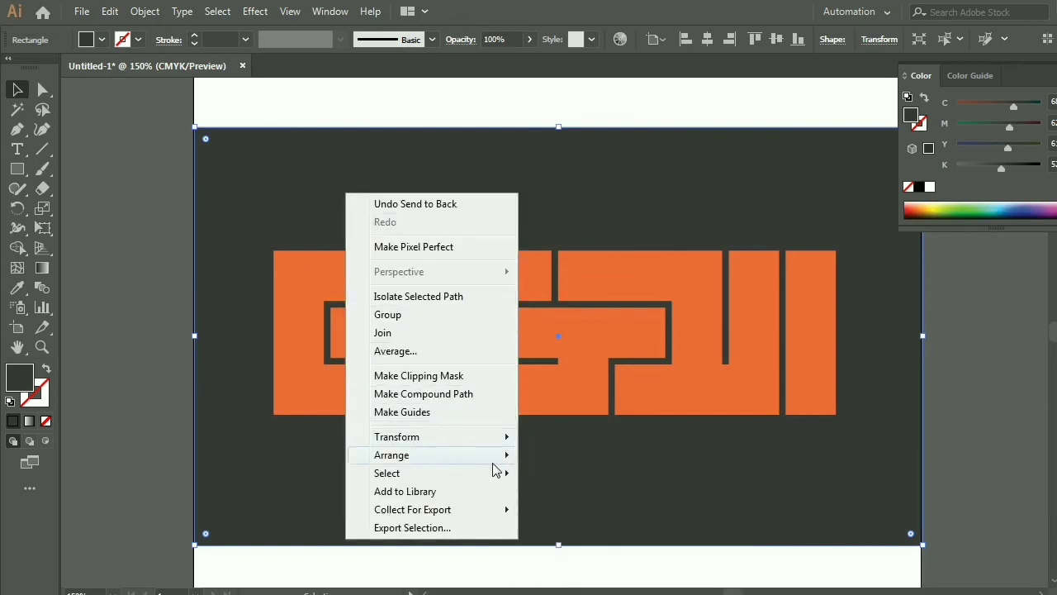
mouse_move(429, 455)
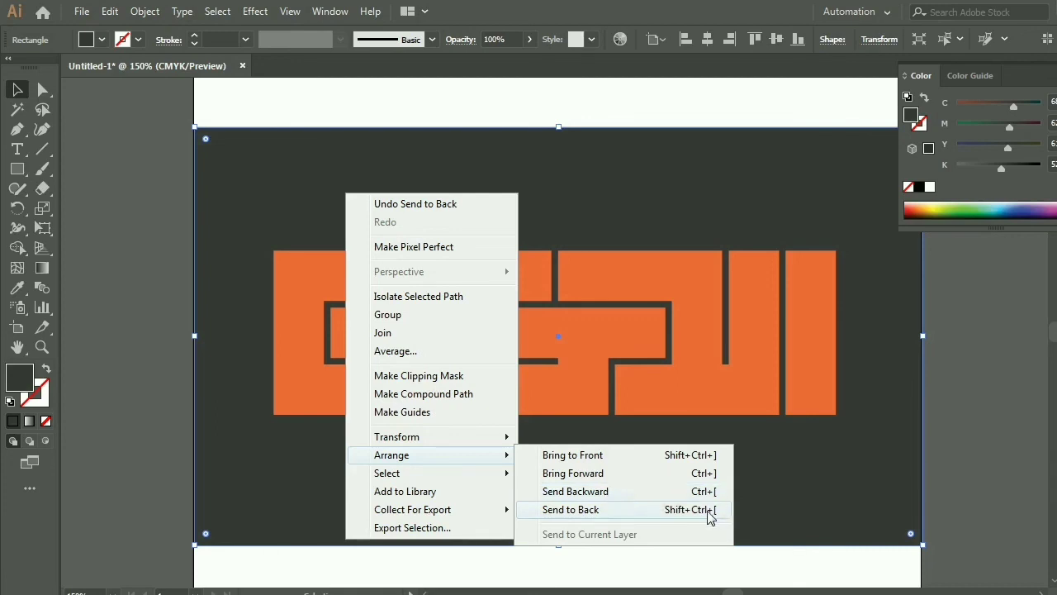
left_click(707, 510)
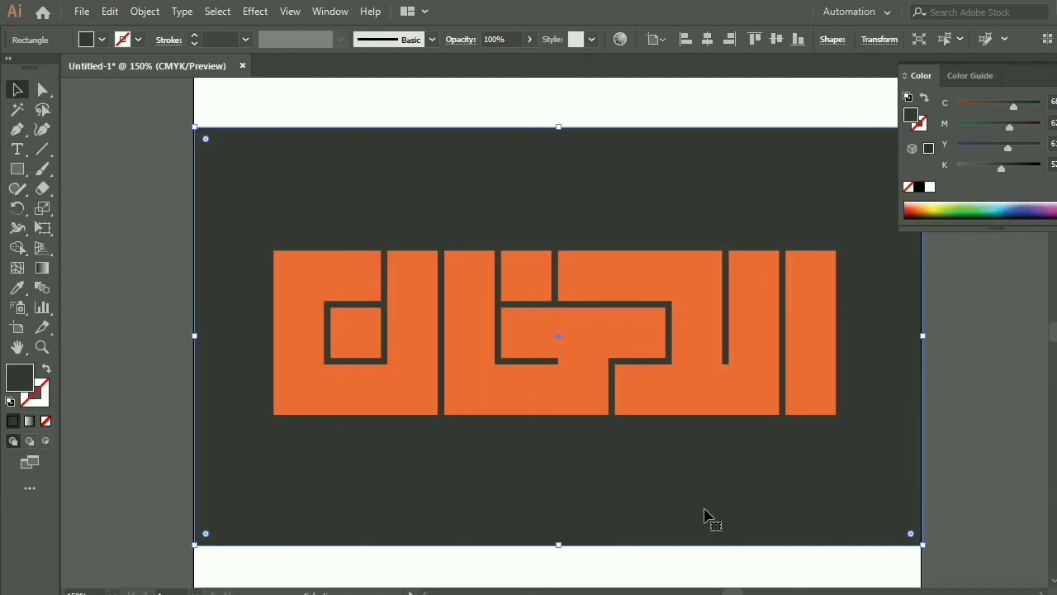
left_click(96, 140)
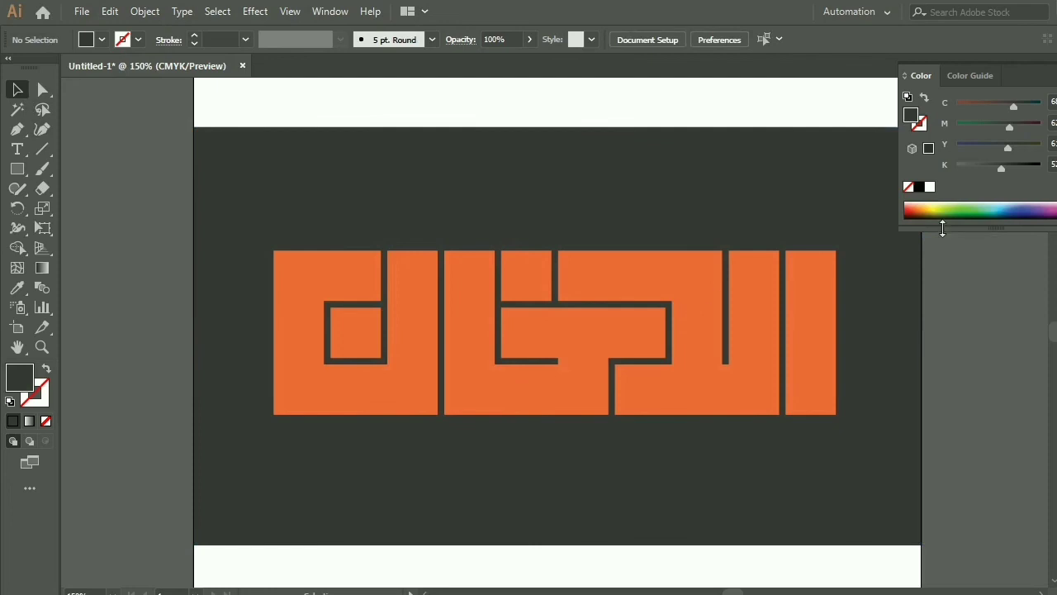
left_click(1054, 101)
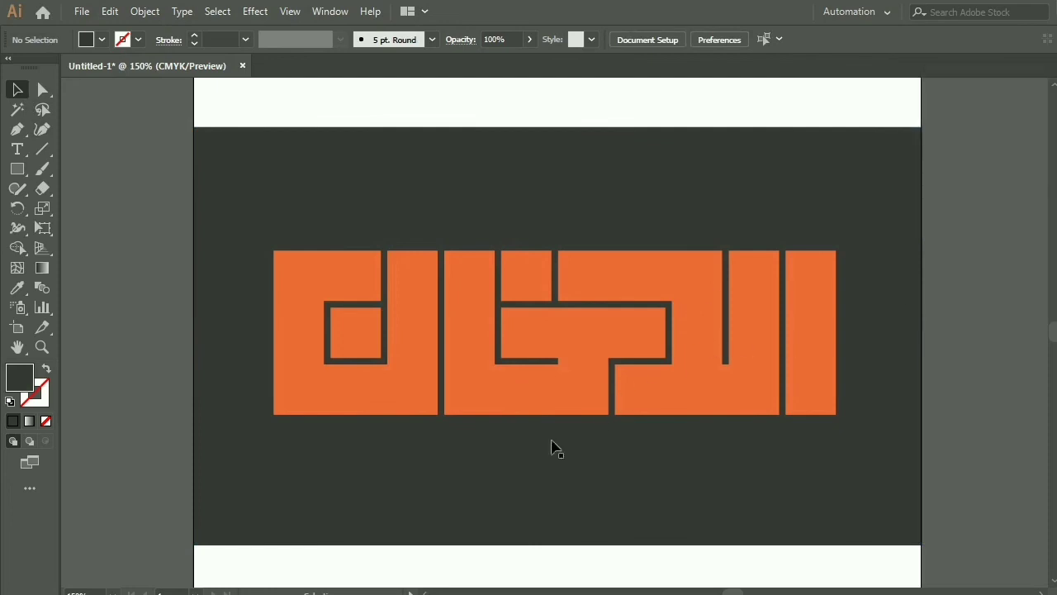